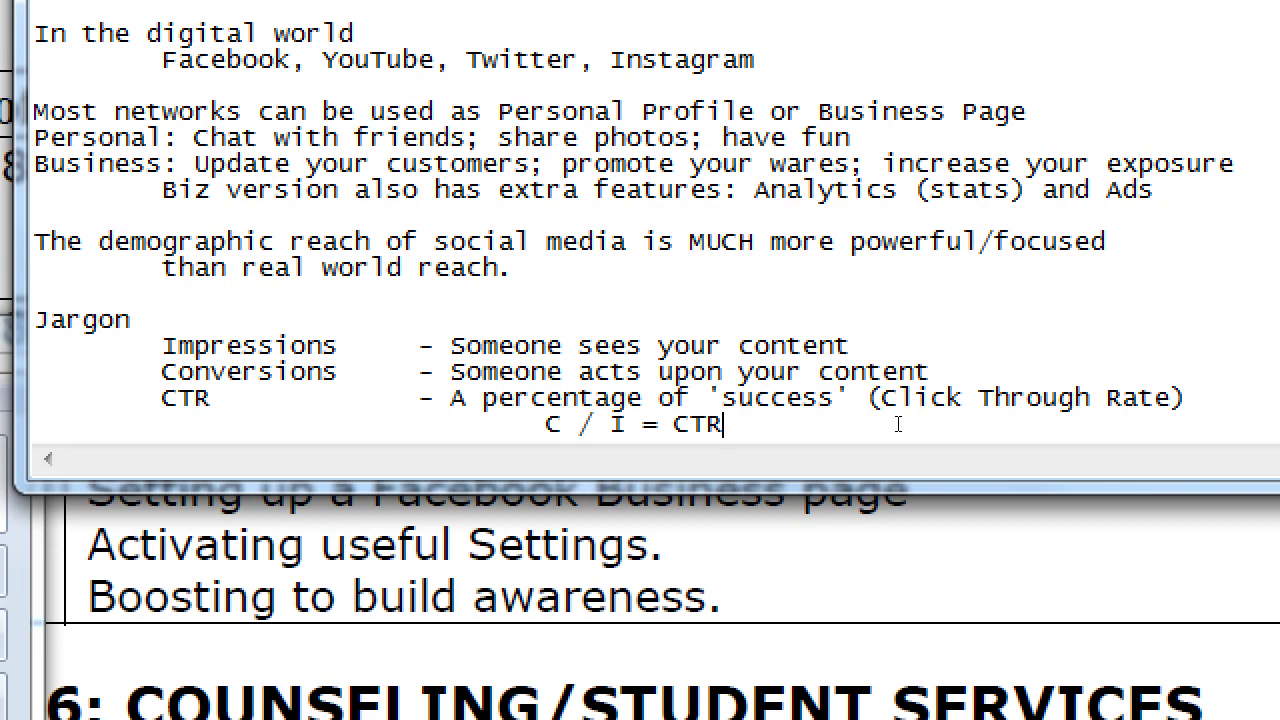
Add the indented note 'Very common to have a CTR in the single digits' under the CTR formula
key("Return")
key("Tab")
key("Tab")
key("Tab")
type("Very commo")
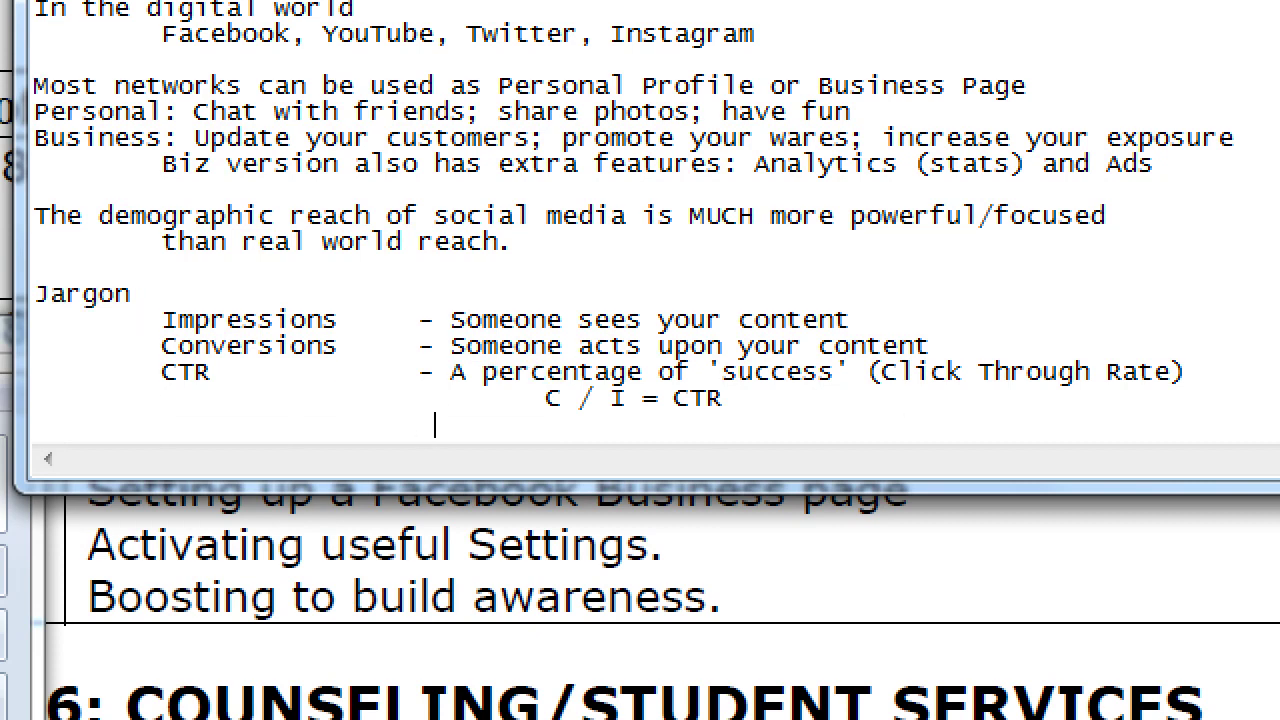
type("n to ha")
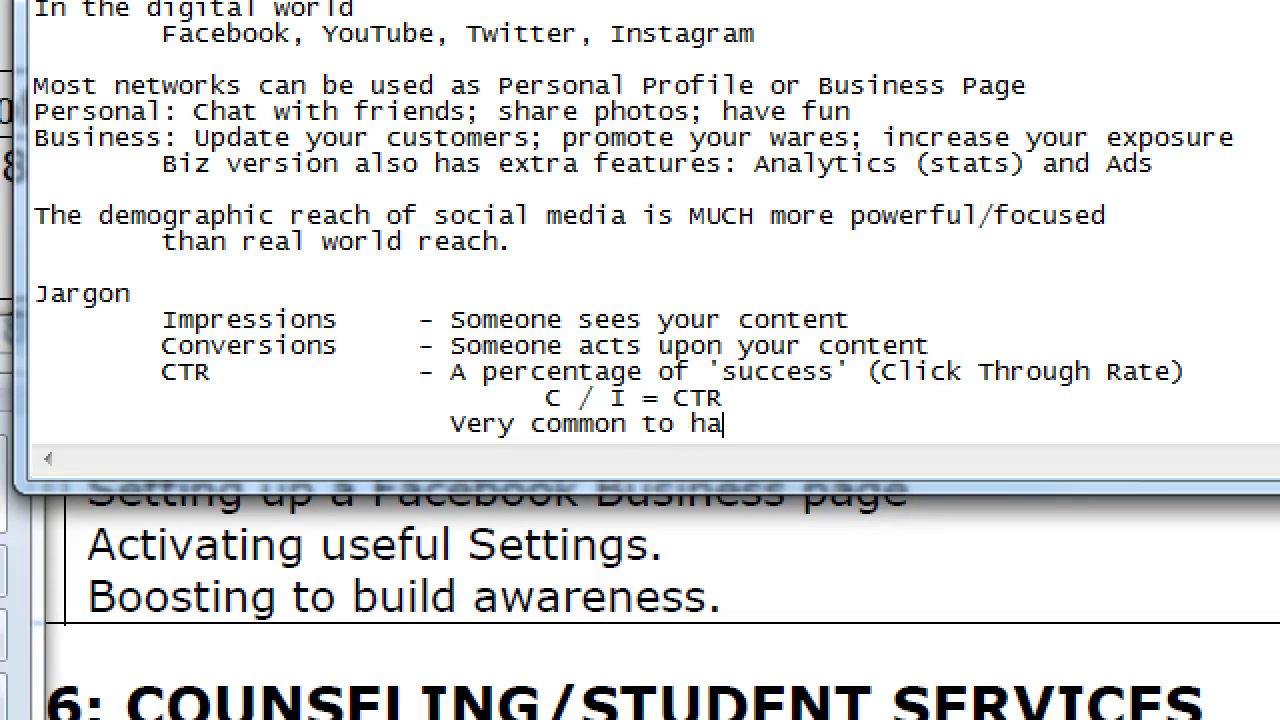
type("ve a CTR in t")
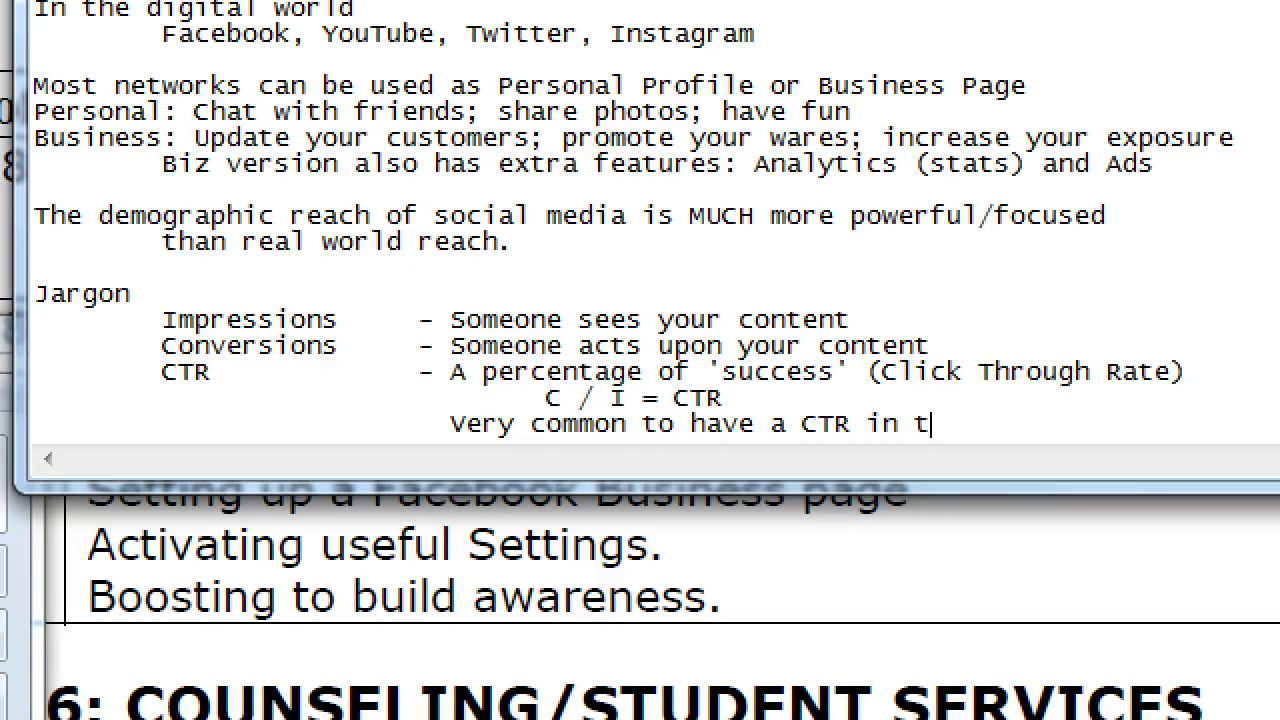
type("he single digits")
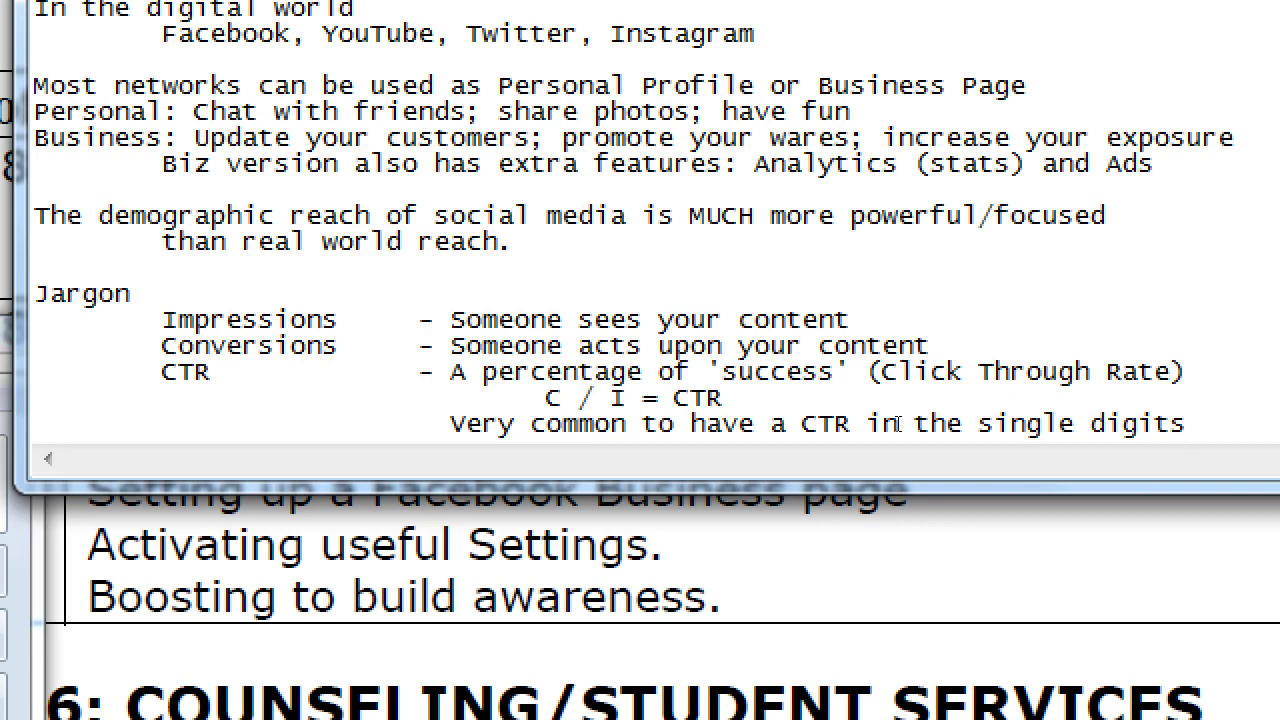
key("F3")
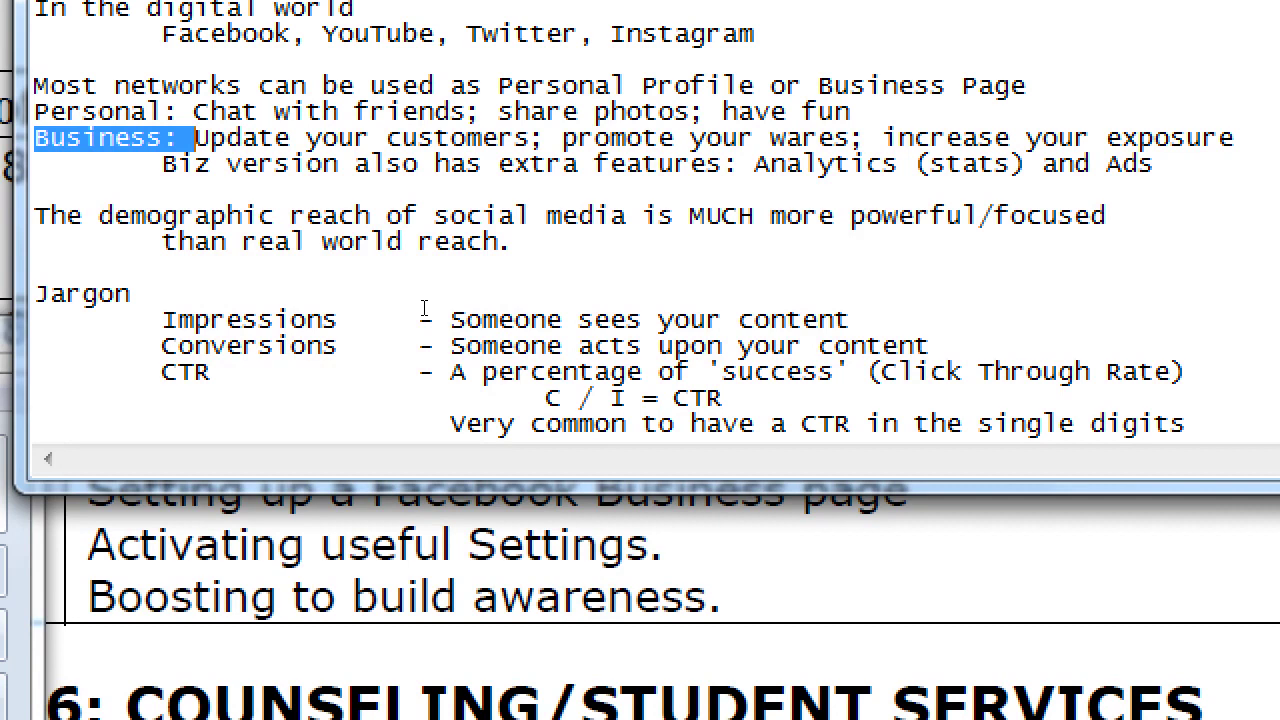
key("ctrl+End")
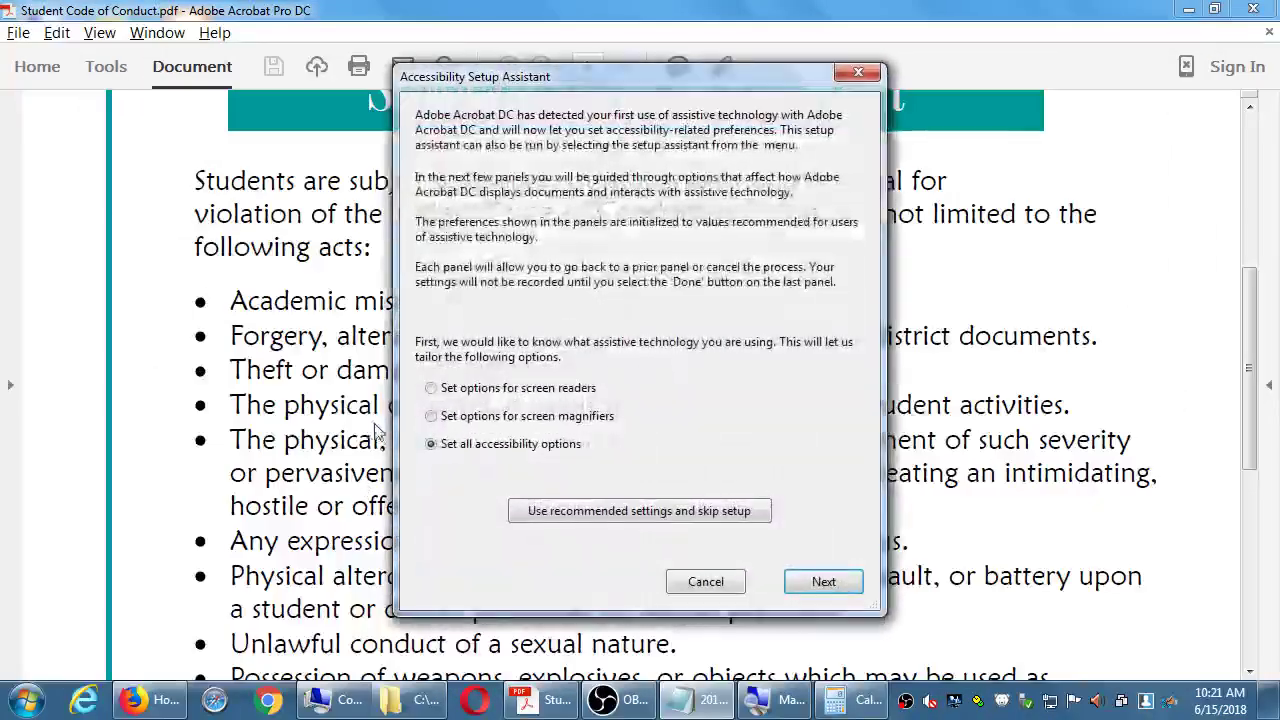
Cancel the Acrobat Accessibility Setup, move Notepad down-right, and open a new Firefox tab
left_click(710, 586)
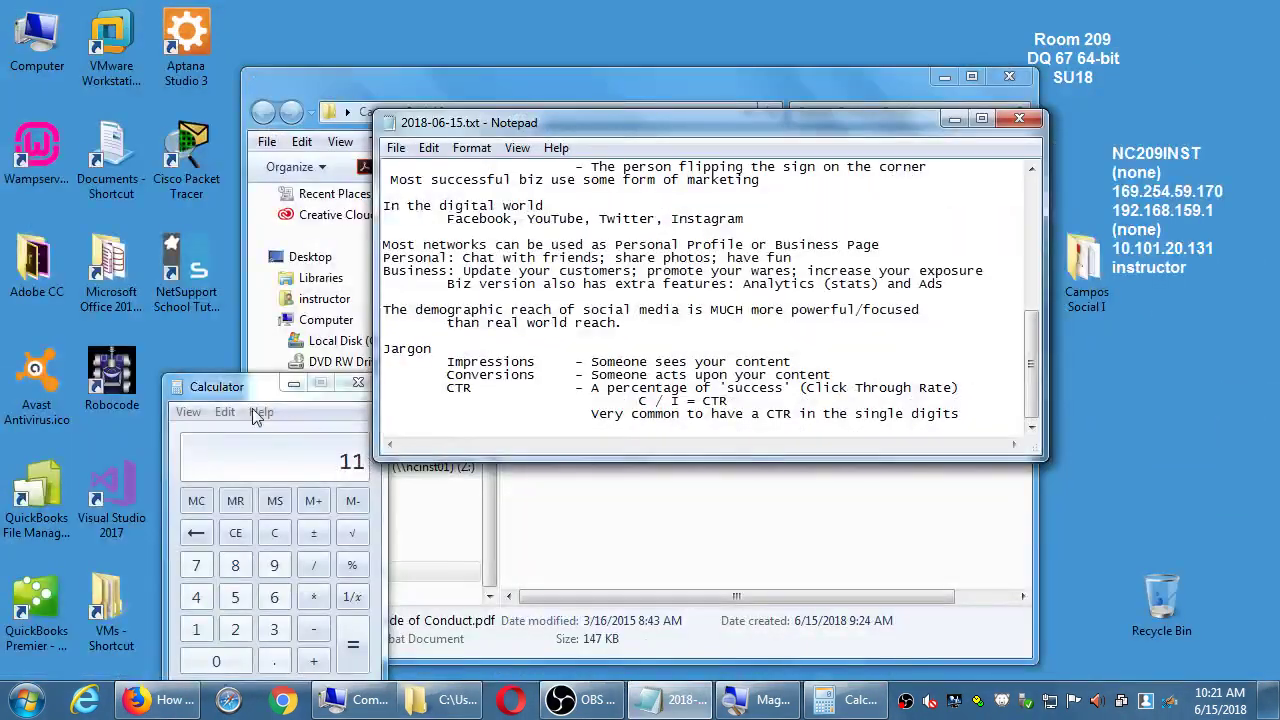
left_click(285, 390)
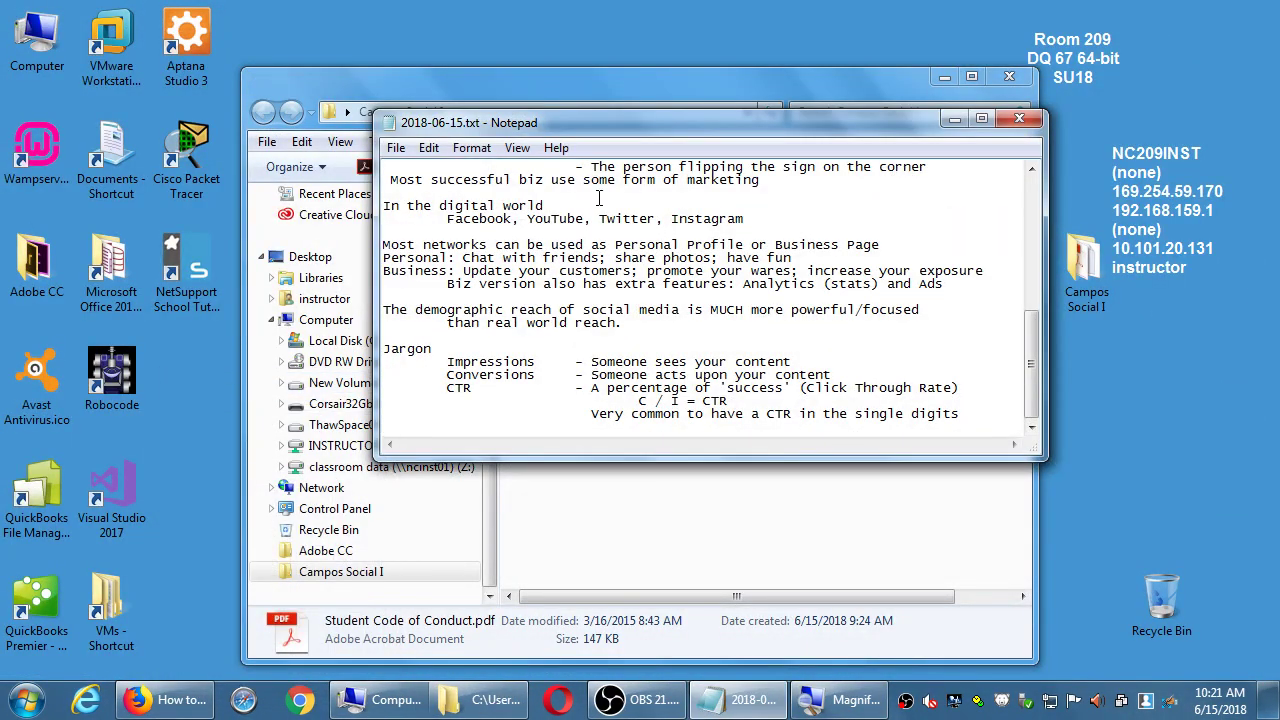
left_click_drag(632, 125, 756, 248)
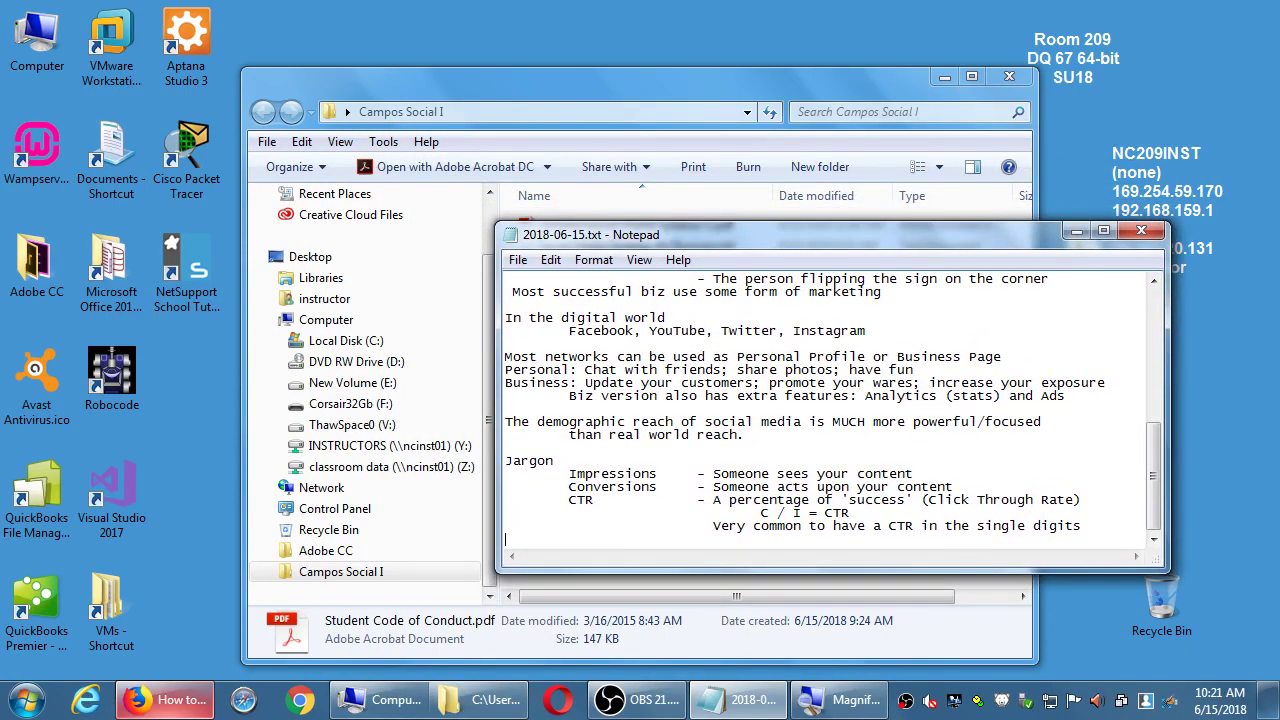
left_click(186, 703)
key("ctrl+t")
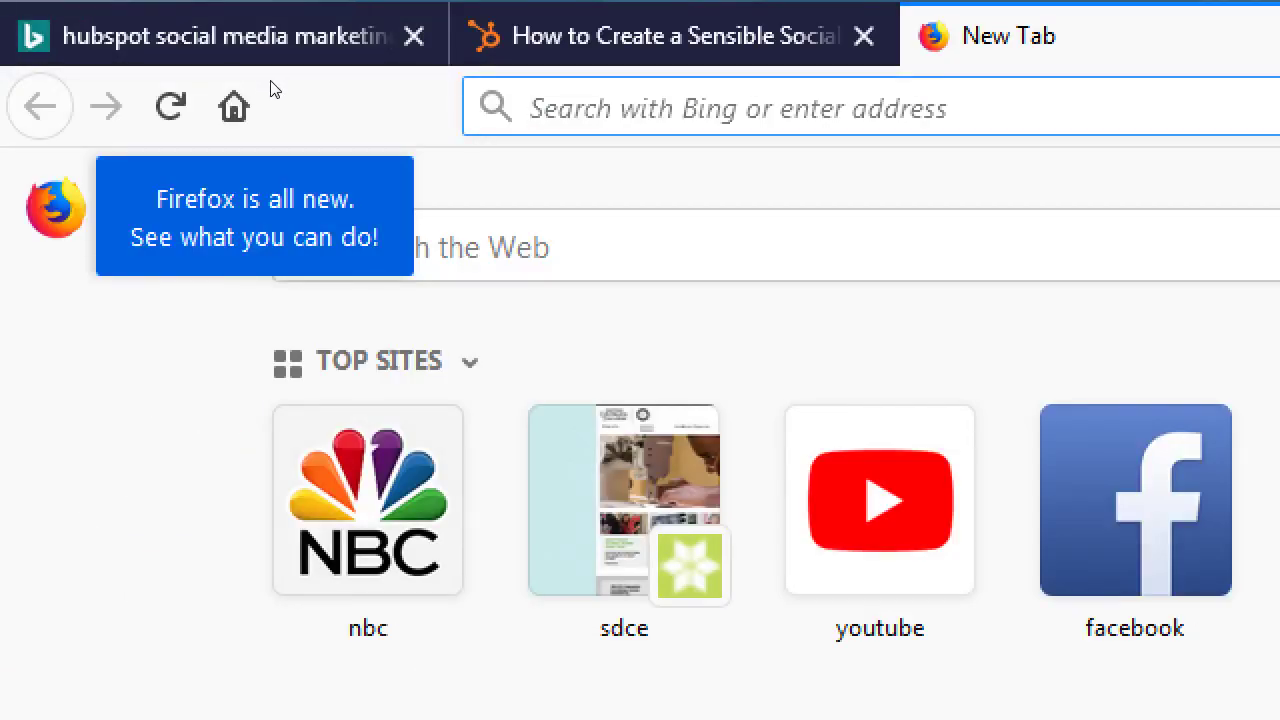
Load socialmediaexaminer.com, recapitalise its address as SocialMediaExaminer.com, and select it before returning to Notepad
type("socialmedia")
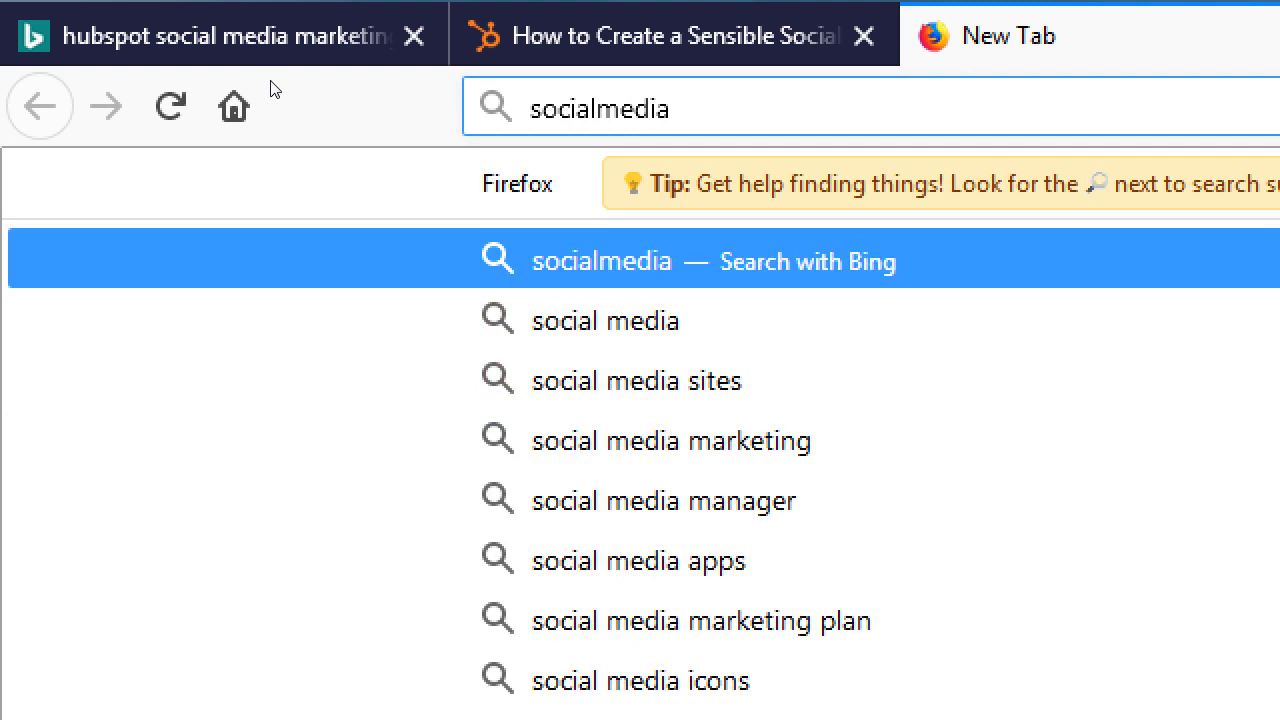
type("examiner.com")
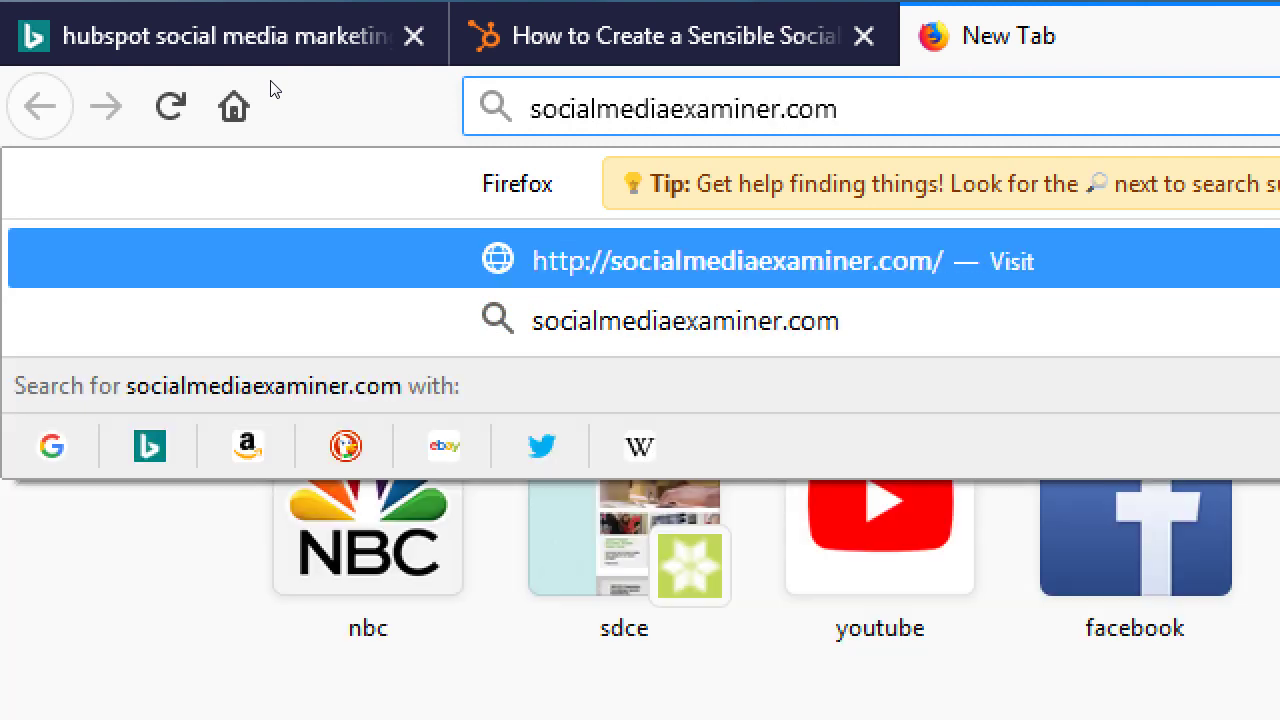
key("Return")
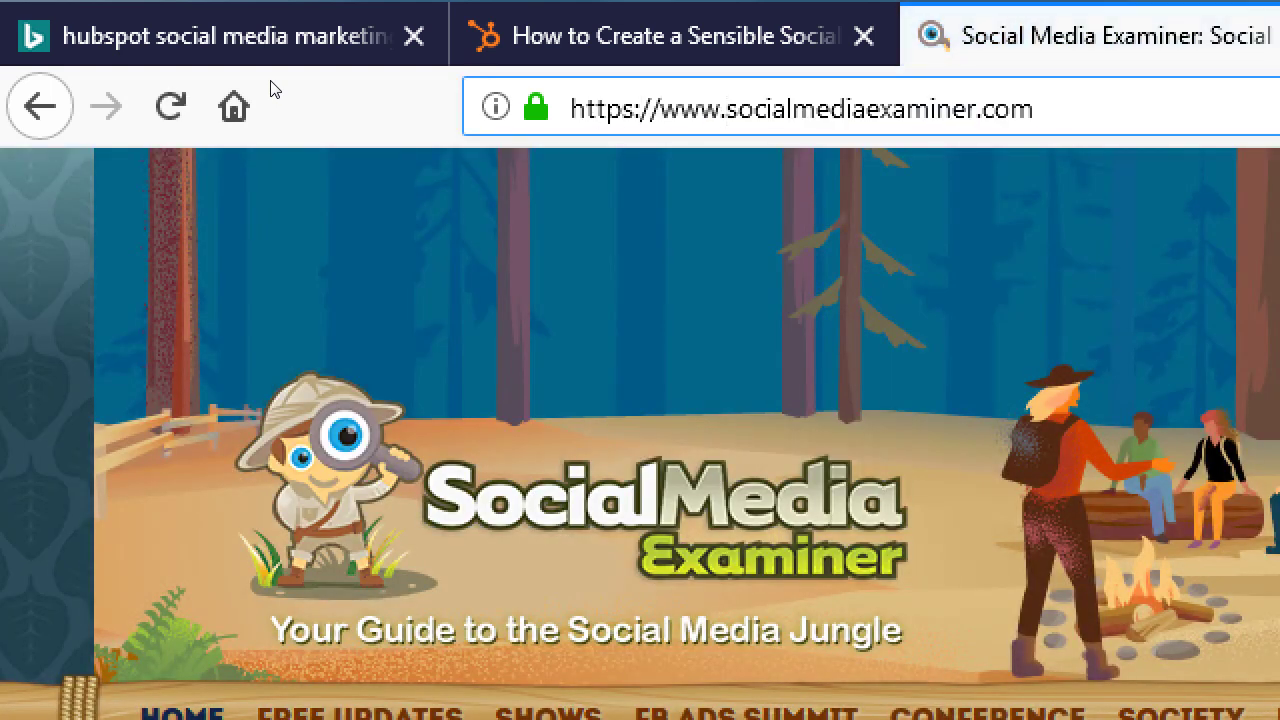
key("Delete")
type("S")
key("Right")
key("Right")
key("Right")
key("Right")
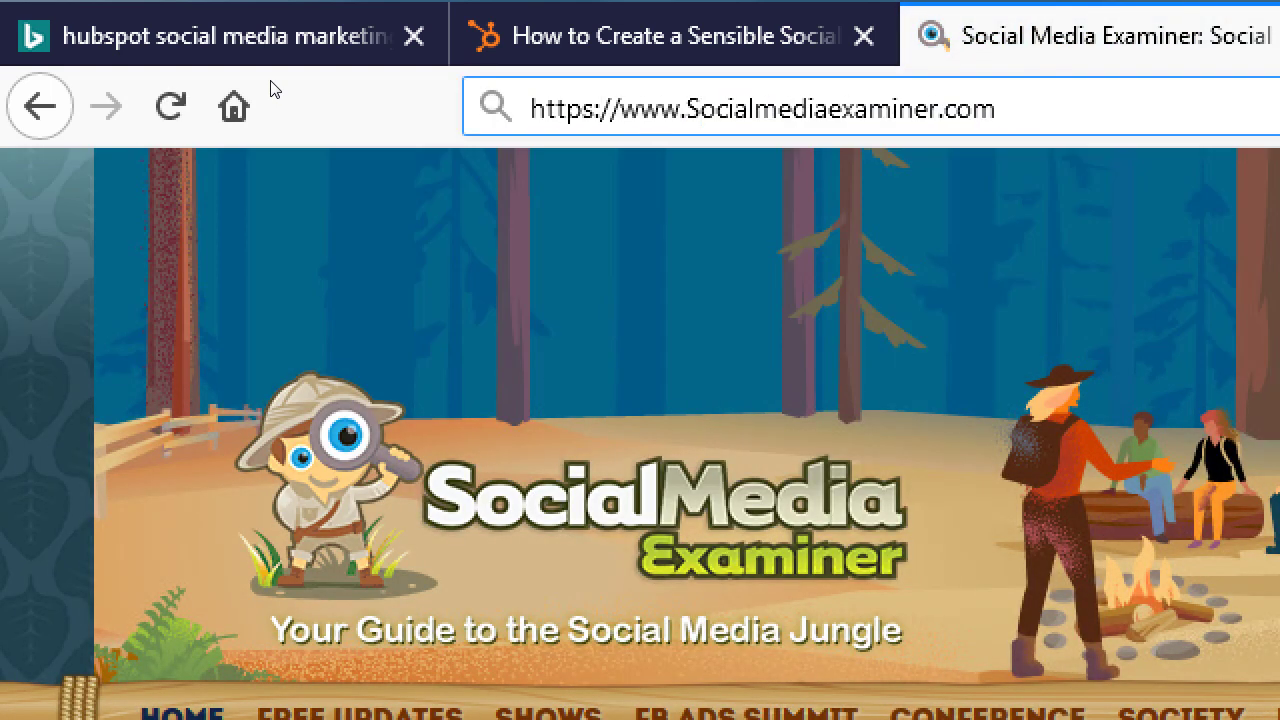
key("shift+Right")
type("M")
key("Right")
key("Right")
key("Right")
key("Right")
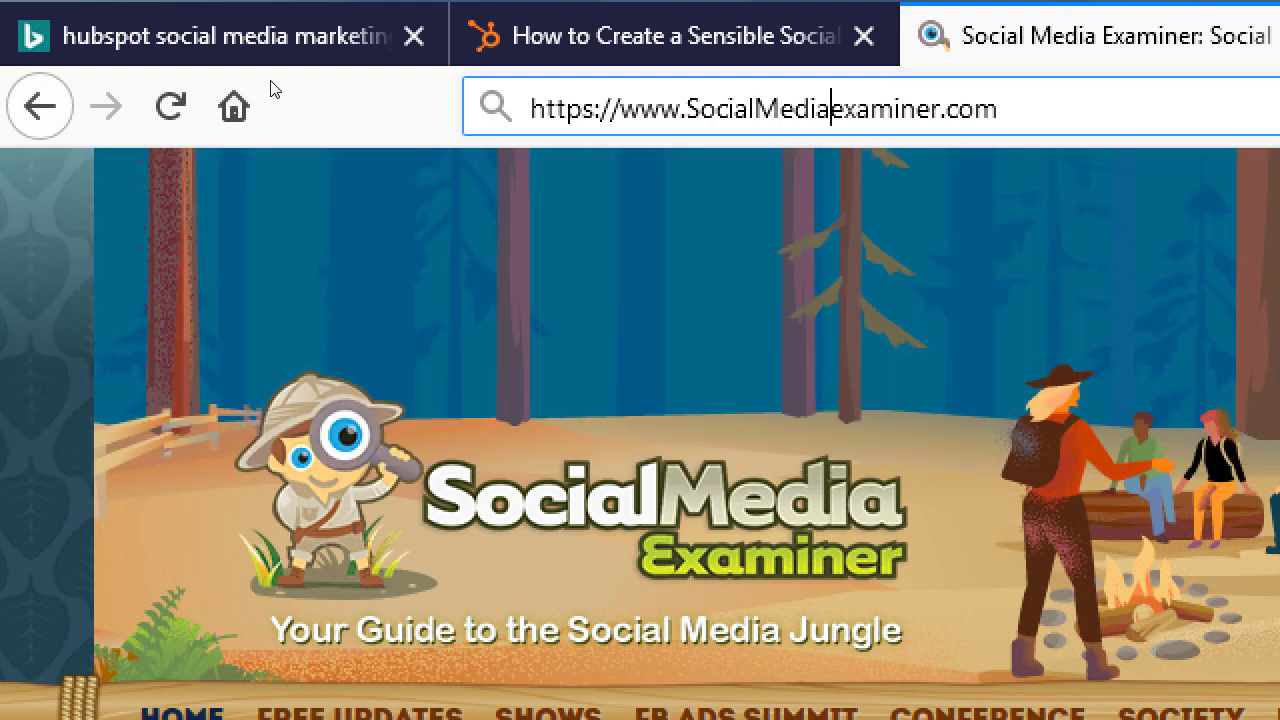
key("shift+Right")
type("E")
key("End")
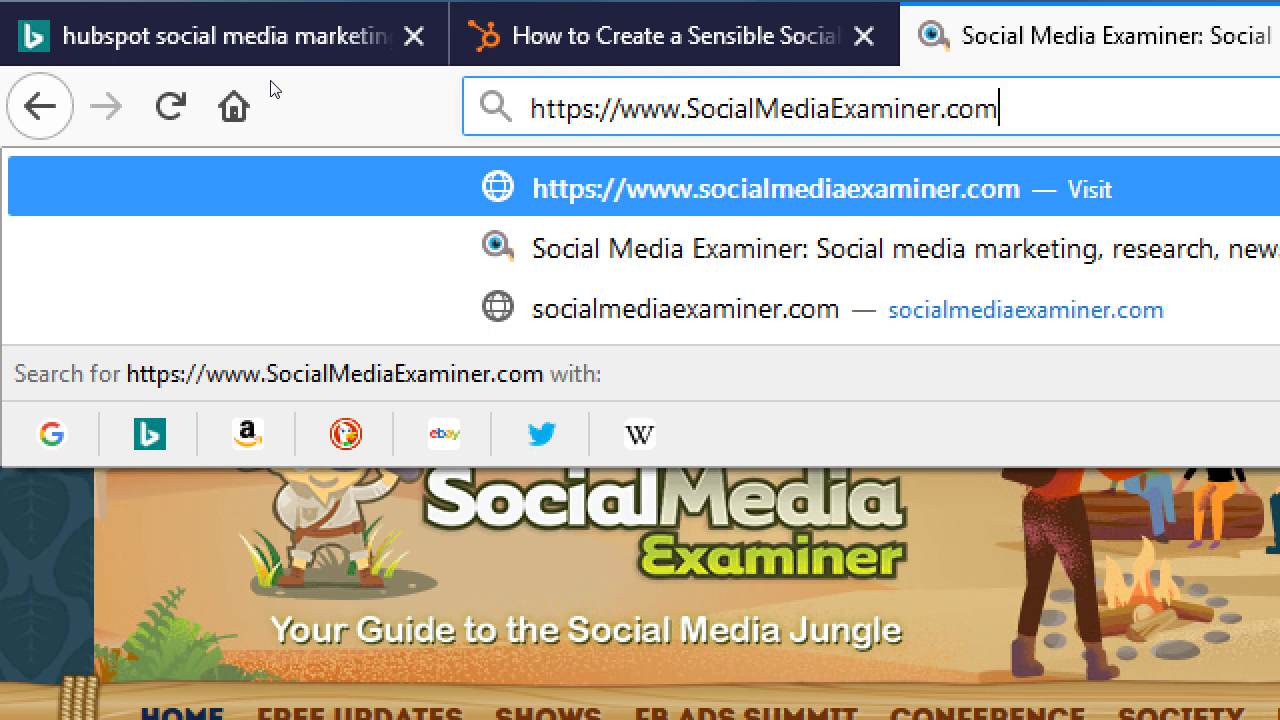
key("Escape")
key("ctrl+c")
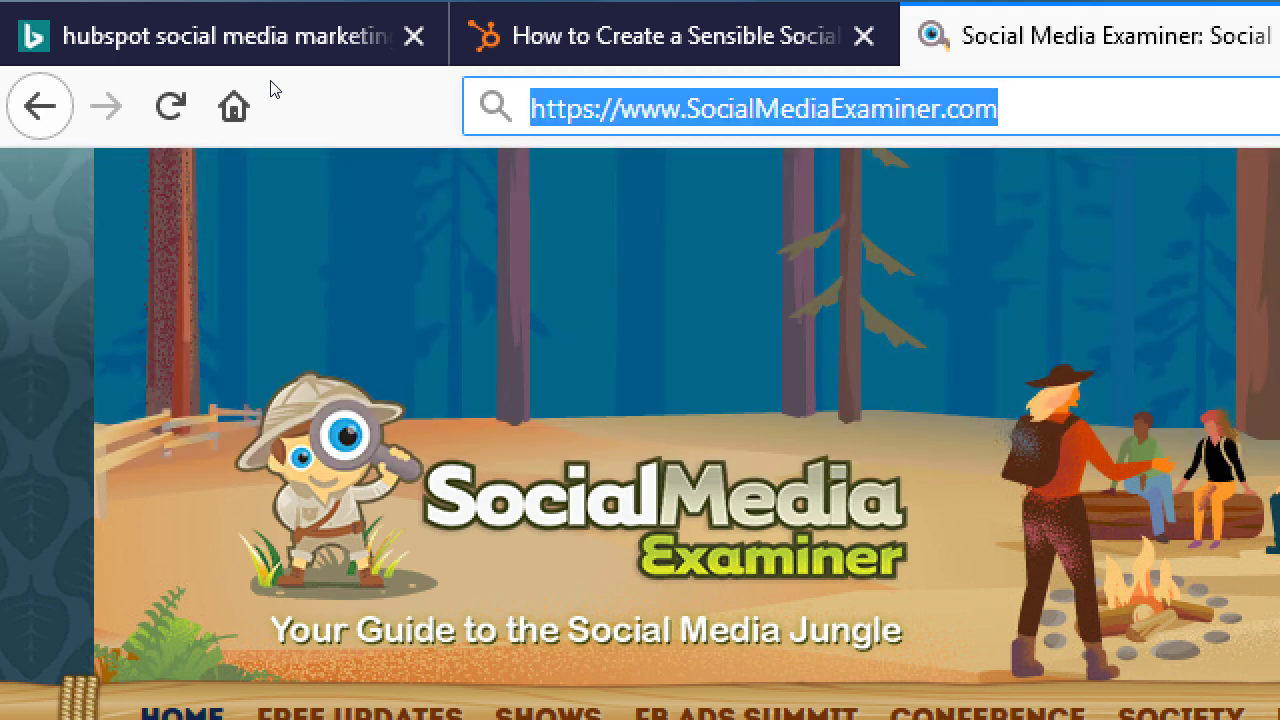
key("alt+Tab")
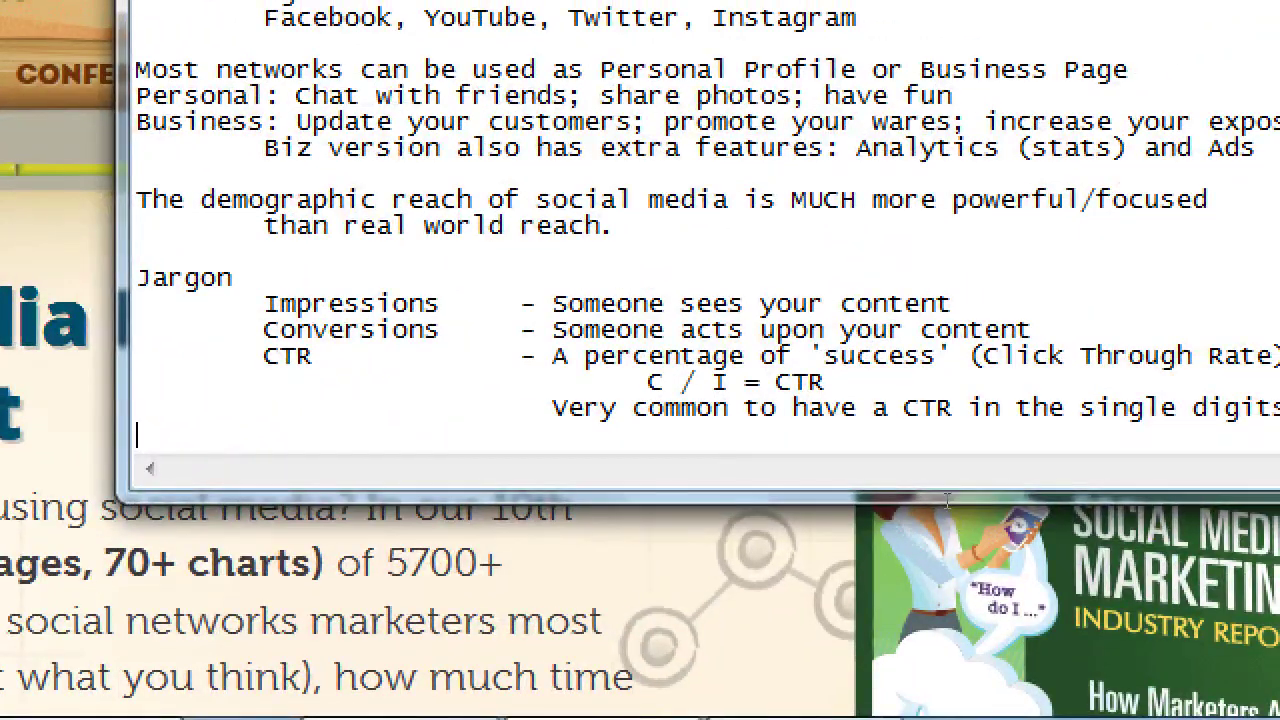
Type 'Great website for you to expand your social knowledge' and paste the site's address below it
key("Return")
key("Return")
type("Great websi")
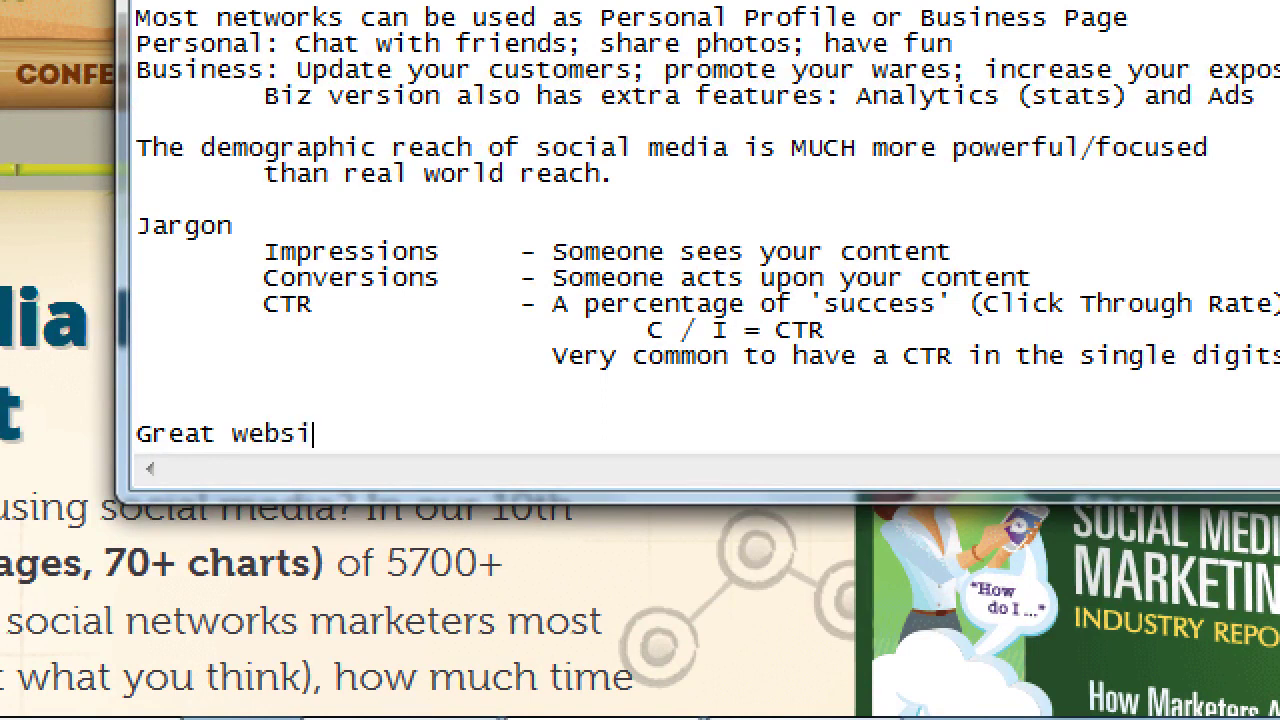
type("te for your")
key("BackSpace")
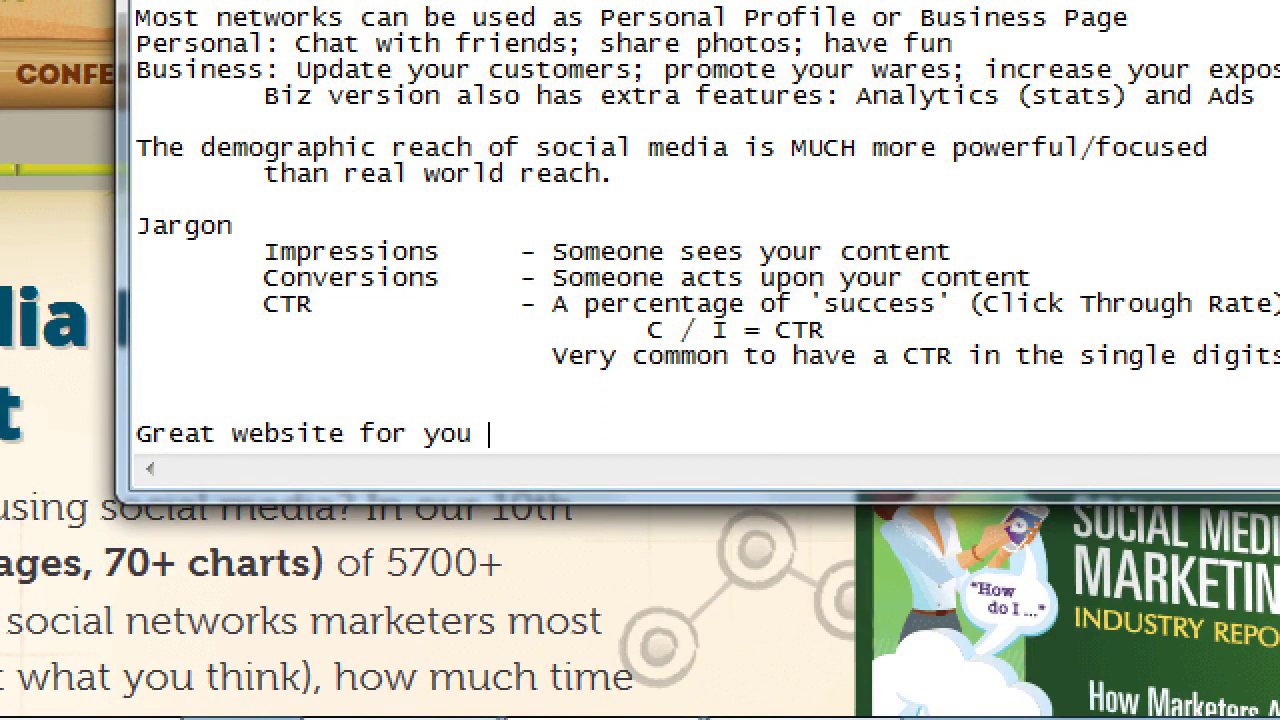
type("to expand your soc")
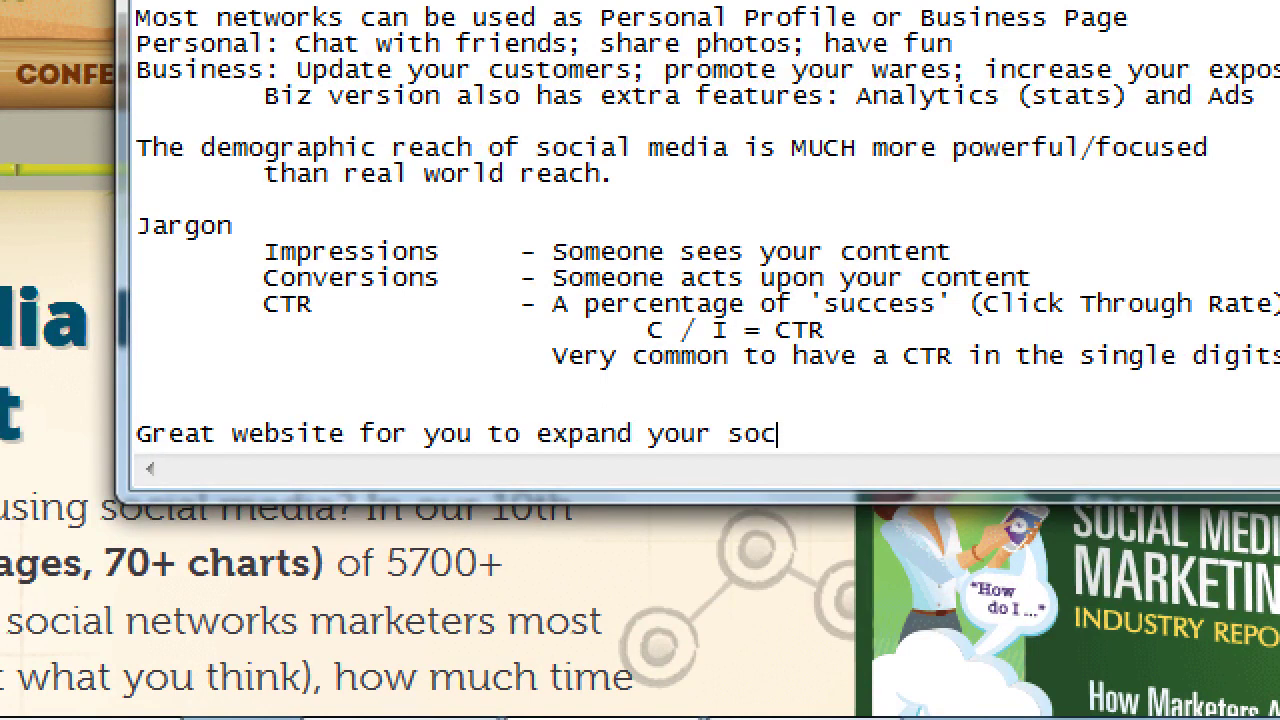
type("ial knowl")
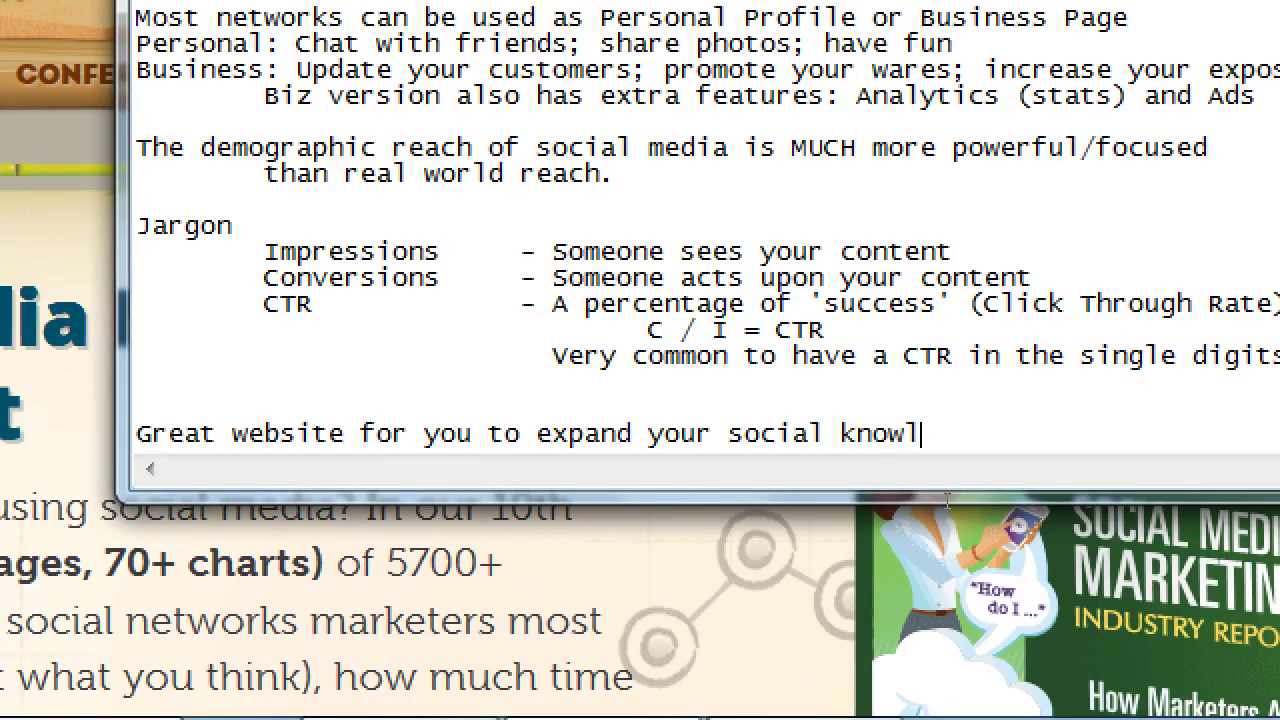
type("edge")
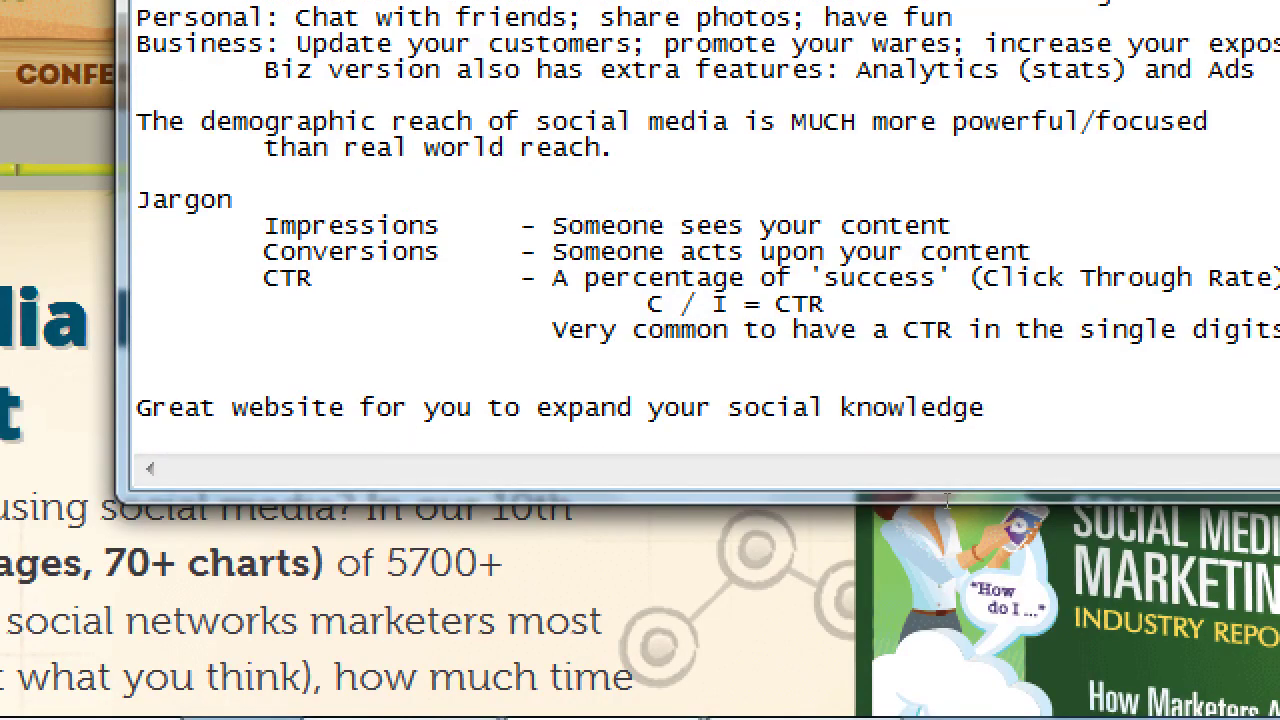
key("ctrl+v")
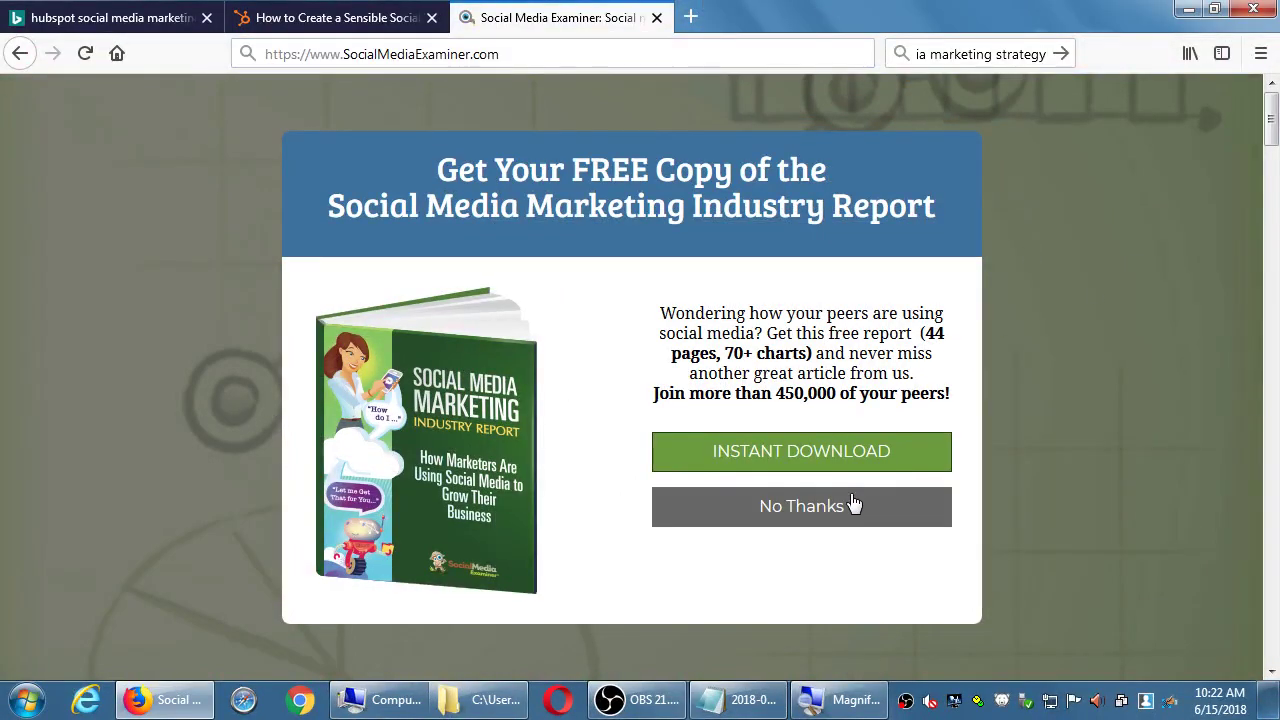
Decline the free report offer and close the free-copy sign-up popup
left_click(857, 506)
scroll(878, 505, "down", 7)
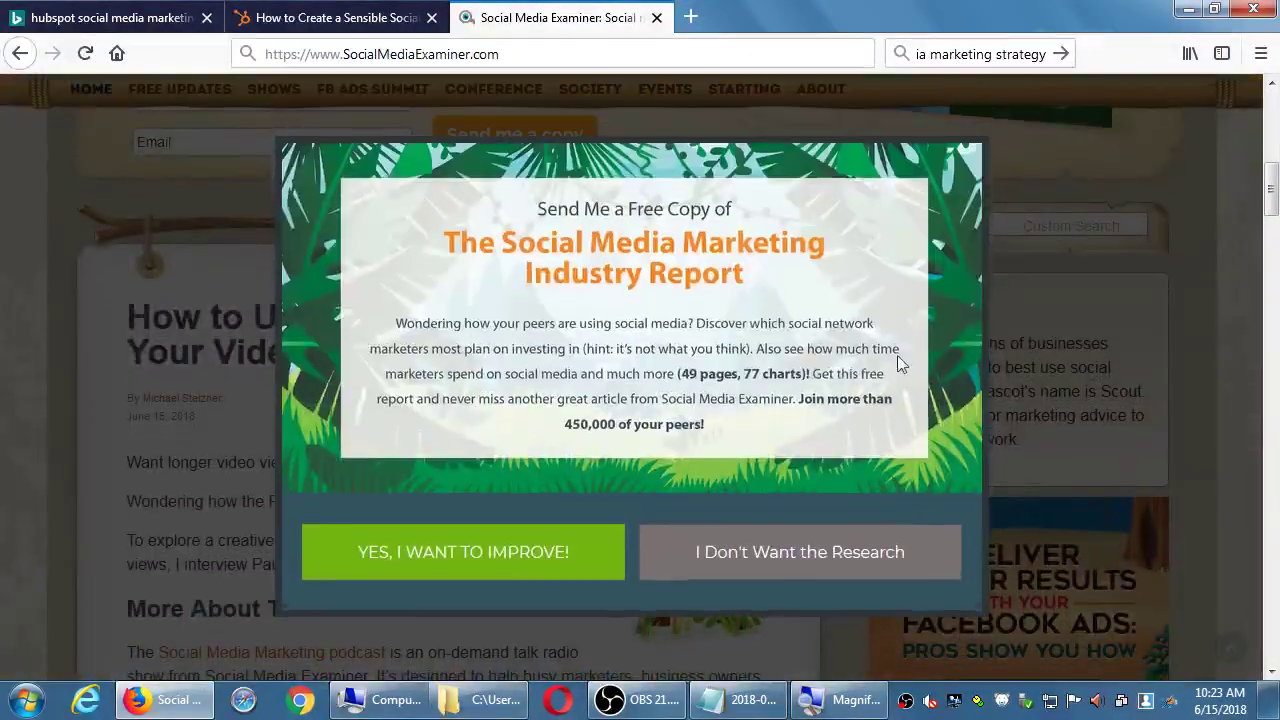
left_click(1147, 415)
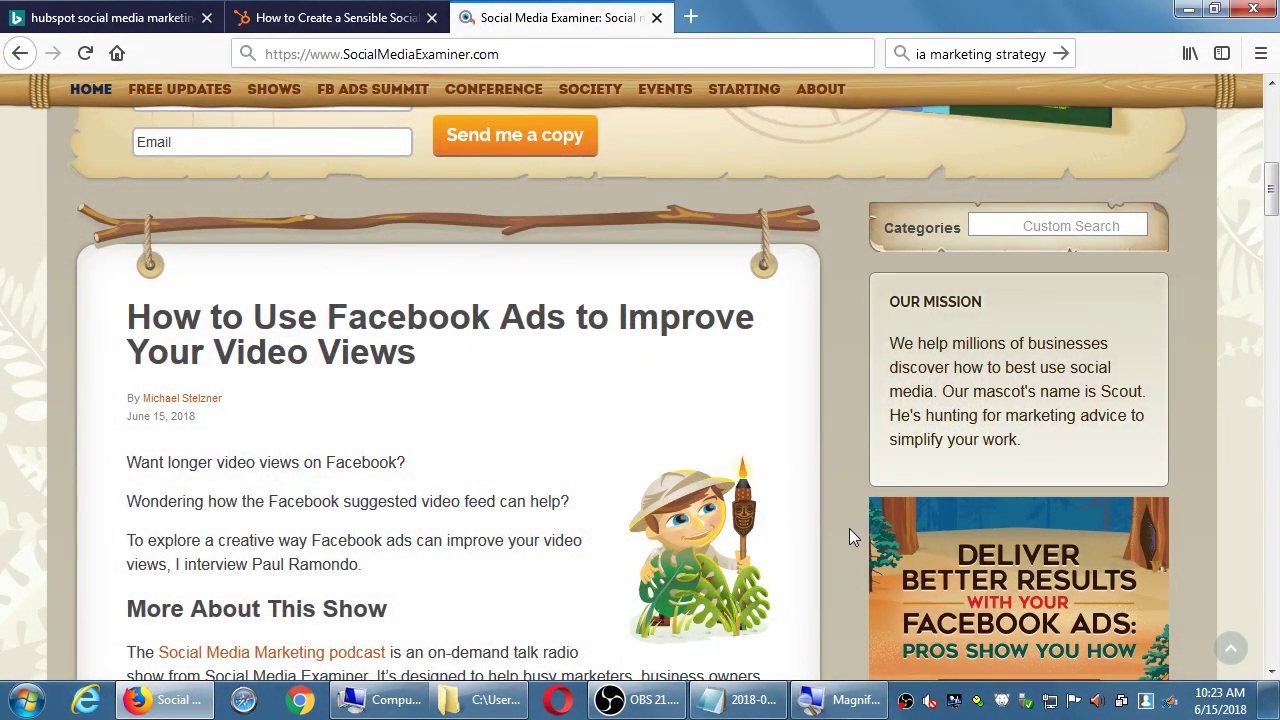
Scroll through the homepage's latest blog articles
scroll(849, 528, "down", 3)
scroll(849, 528, "down", 9)
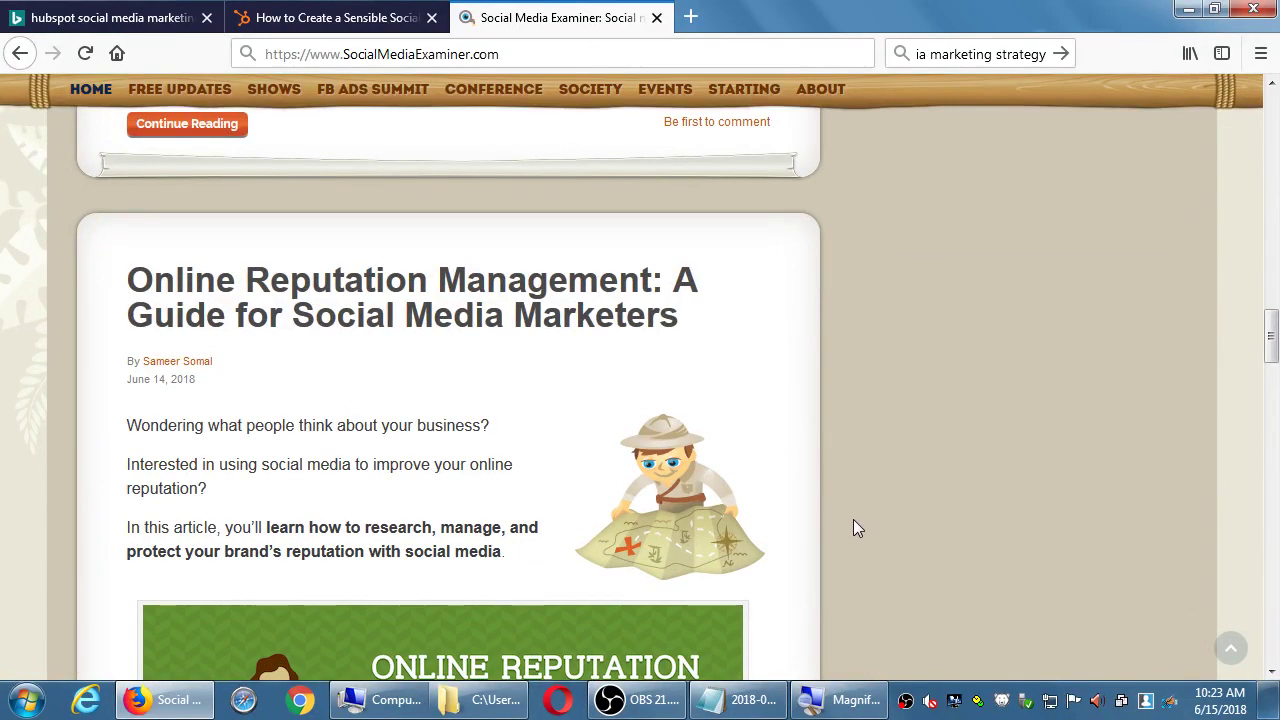
scroll(866, 506, "down", 3)
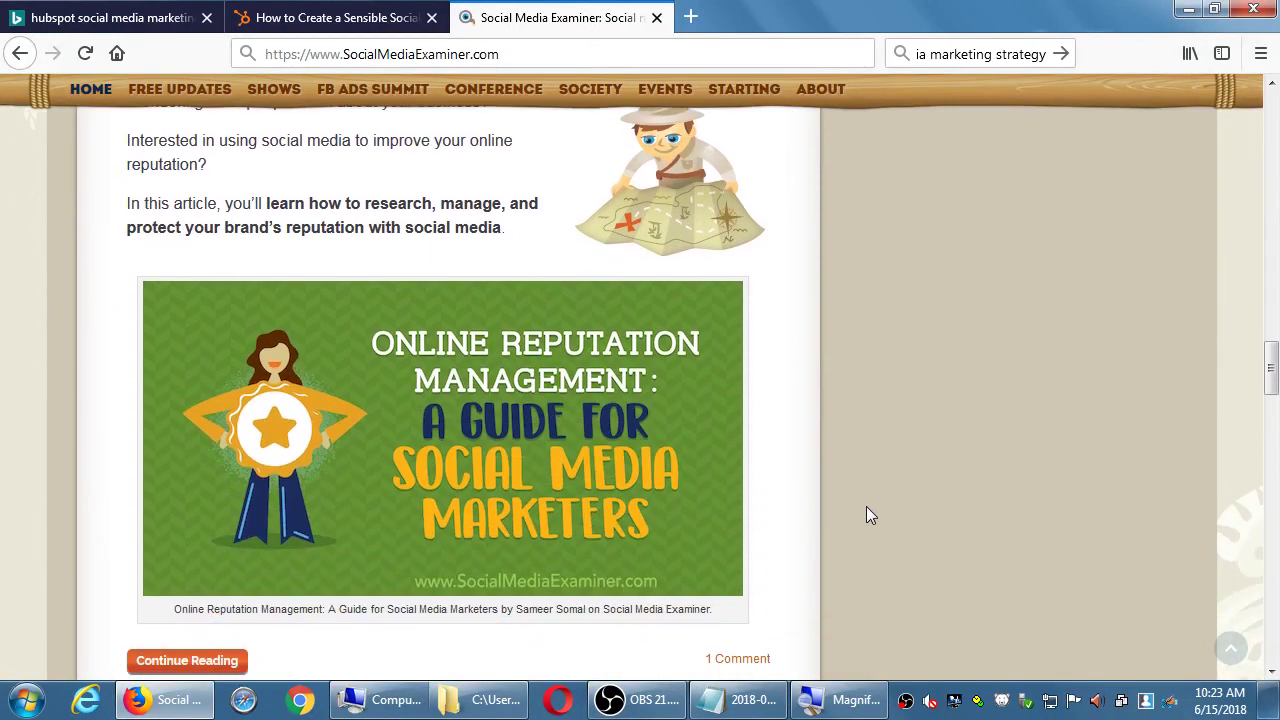
scroll(866, 506, "up", 1)
scroll(866, 506, "up", 1)
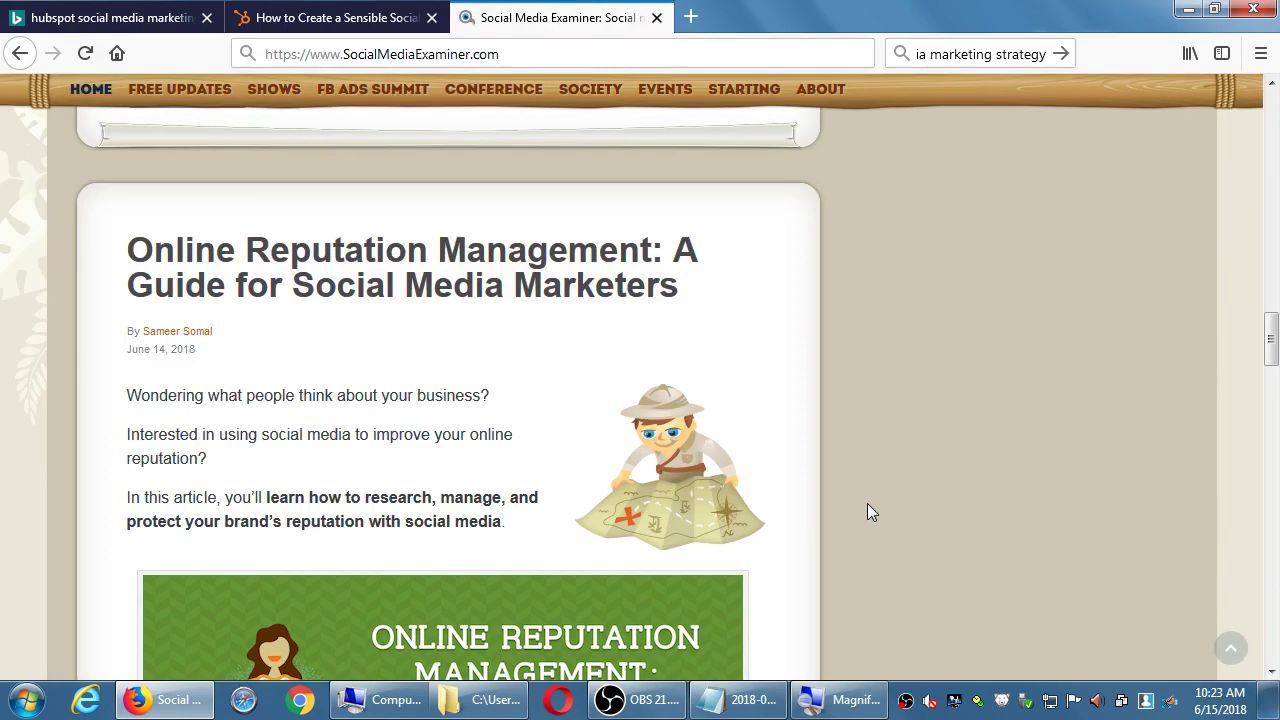
scroll(867, 505, "down", 7)
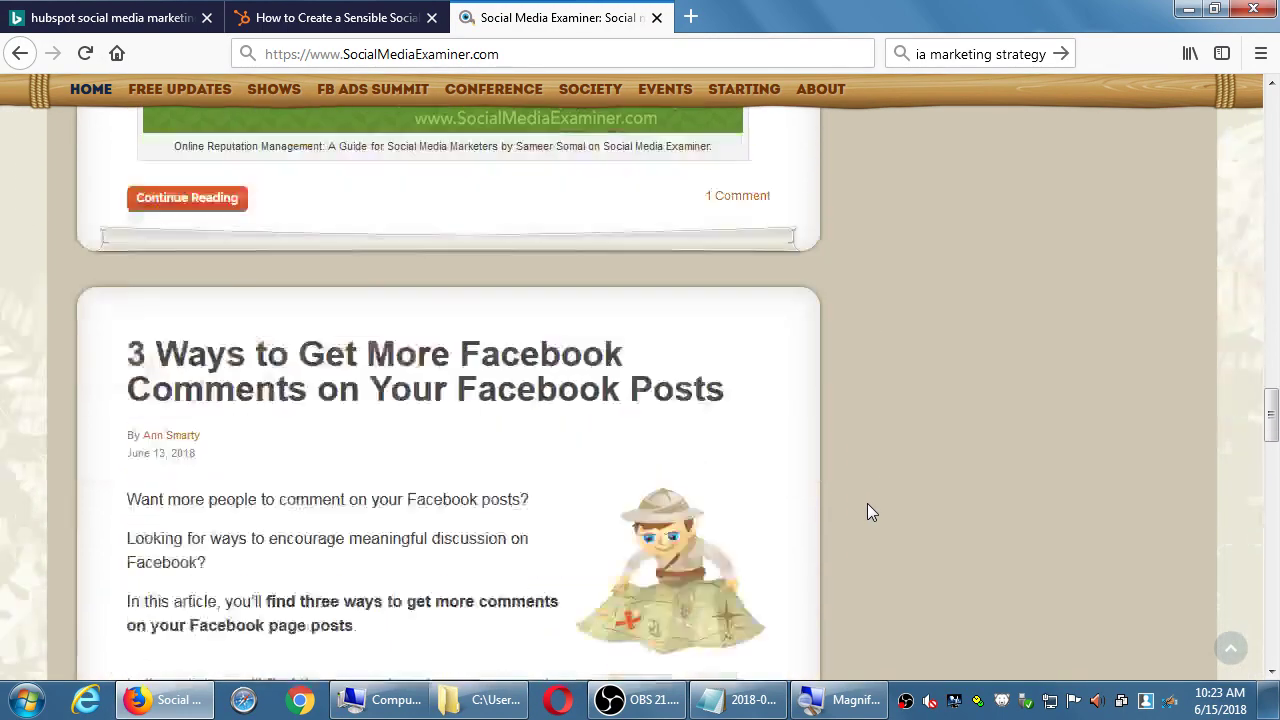
scroll(867, 503, "down", 1)
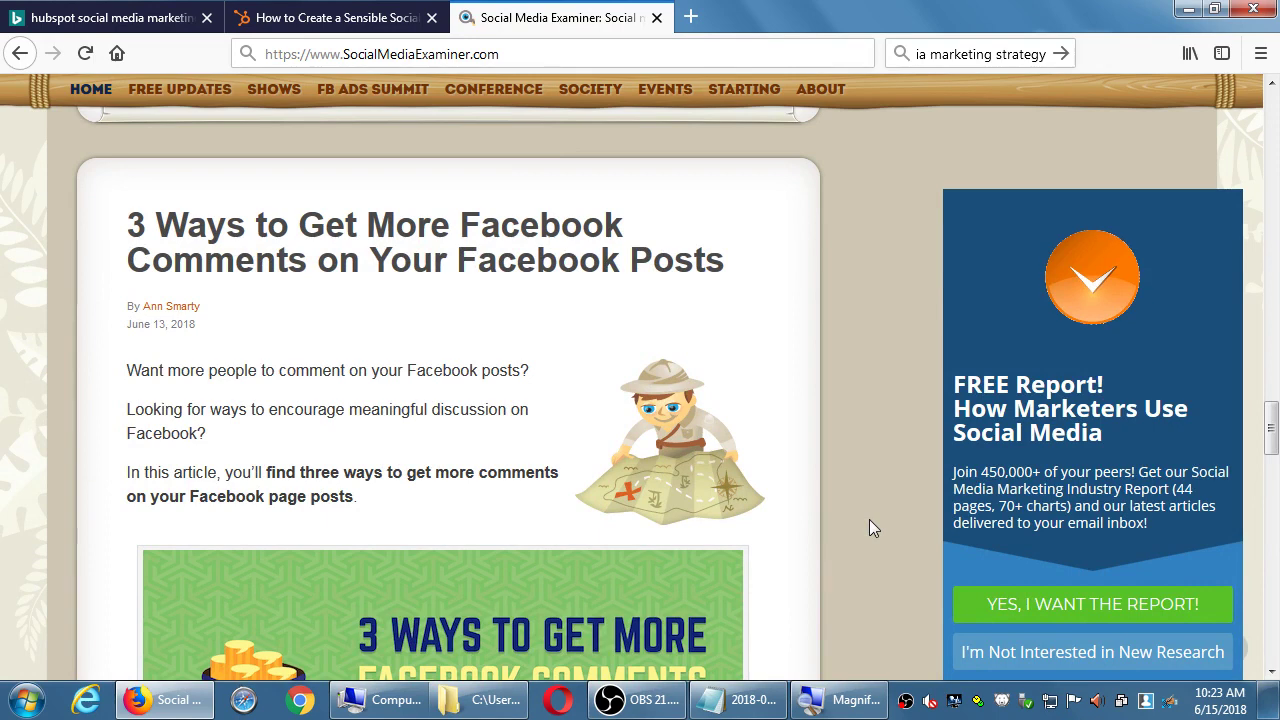
scroll(905, 474, "down", 1)
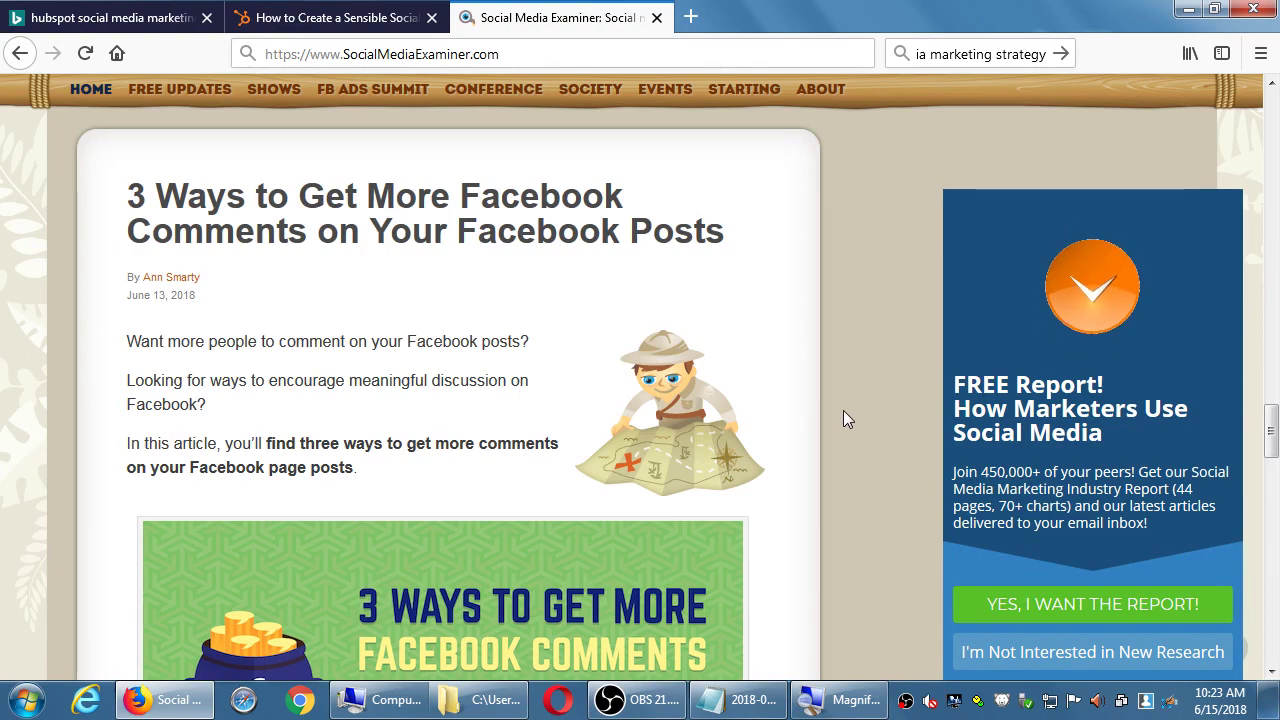
scroll(843, 410, "down", 8)
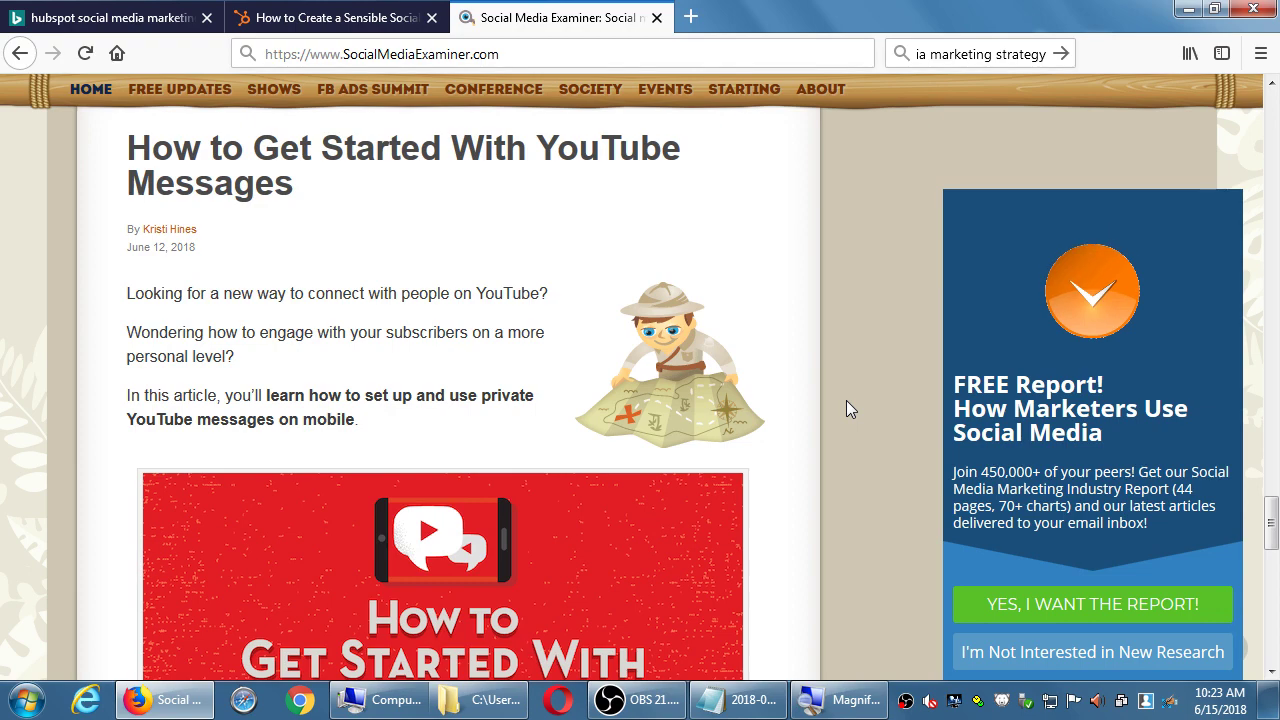
scroll(846, 410, "down", 5)
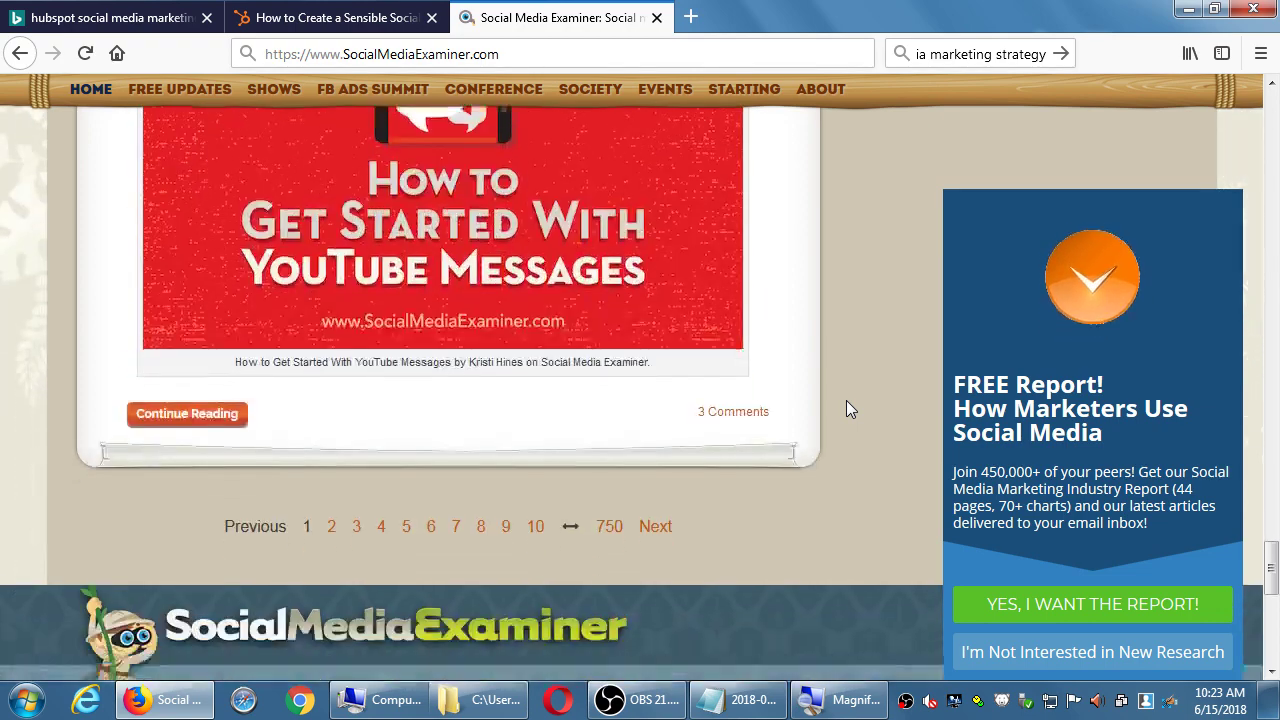
scroll(846, 410, "down", 5)
scroll(846, 410, "up", 4)
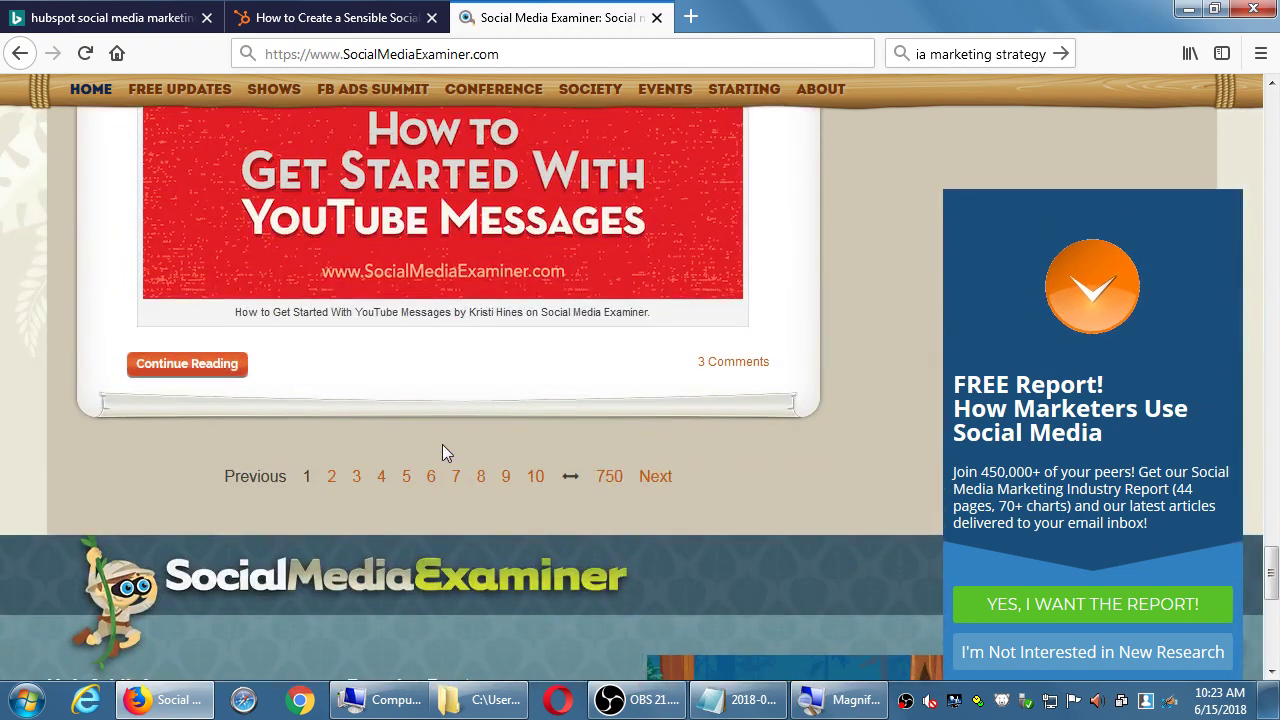
scroll(632, 446, "up", 20)
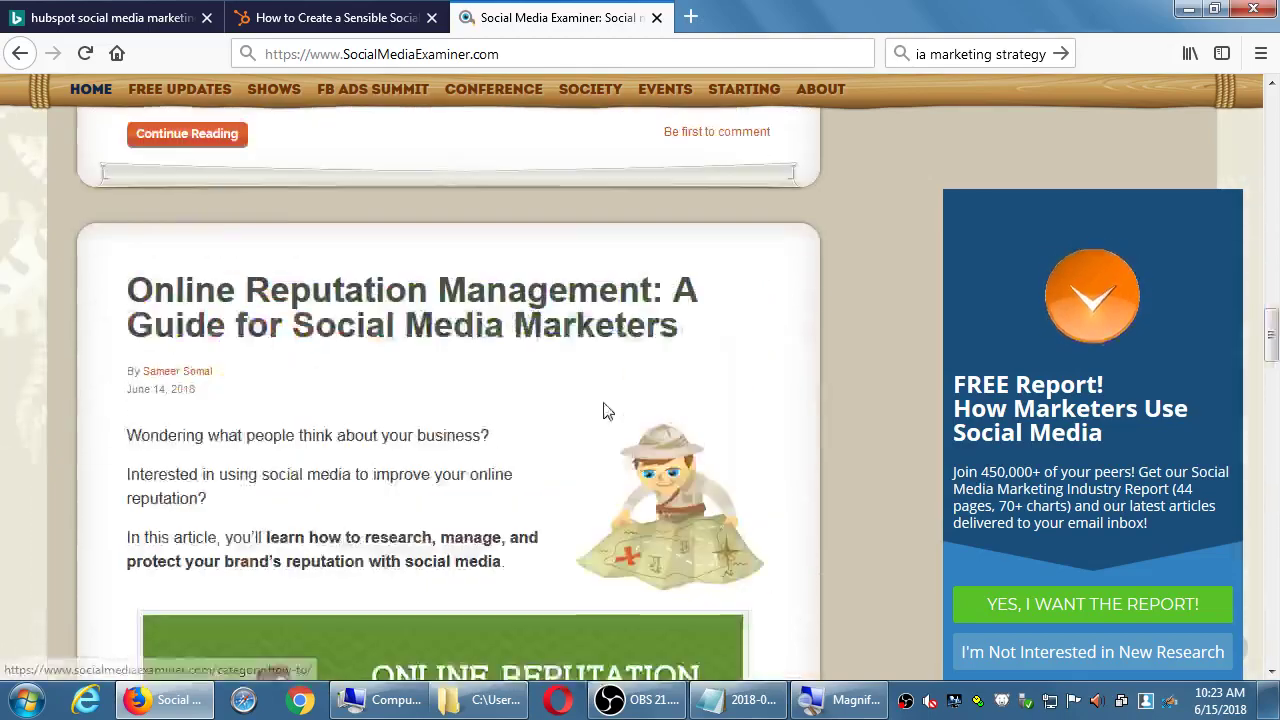
scroll(605, 410, "up", 10)
scroll(560, 350, "down", 5)
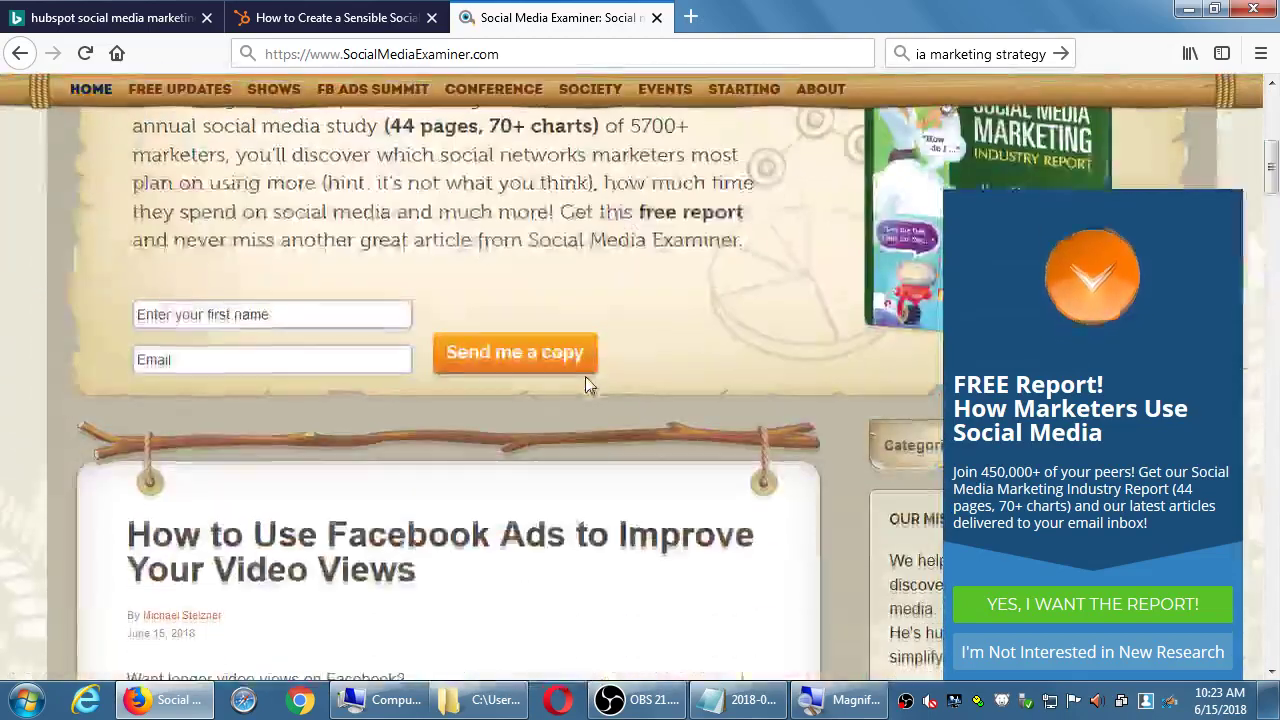
scroll(586, 378, "down", 5)
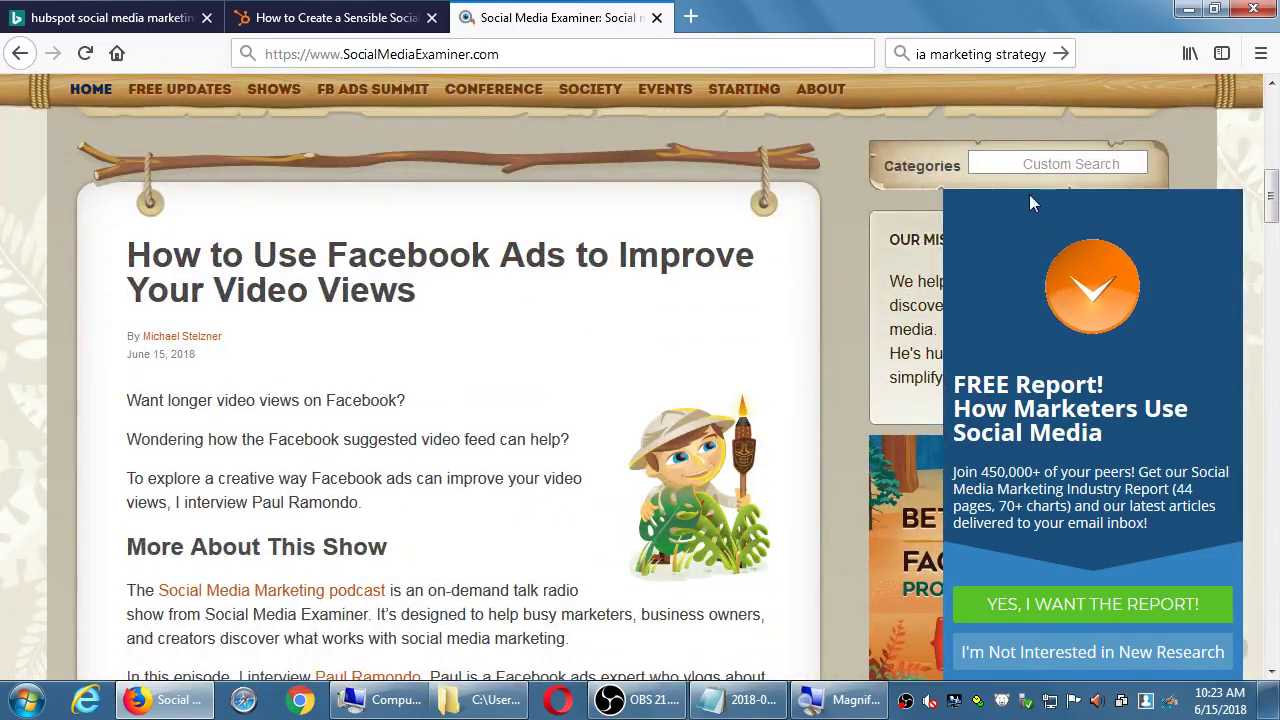
left_click(1042, 163)
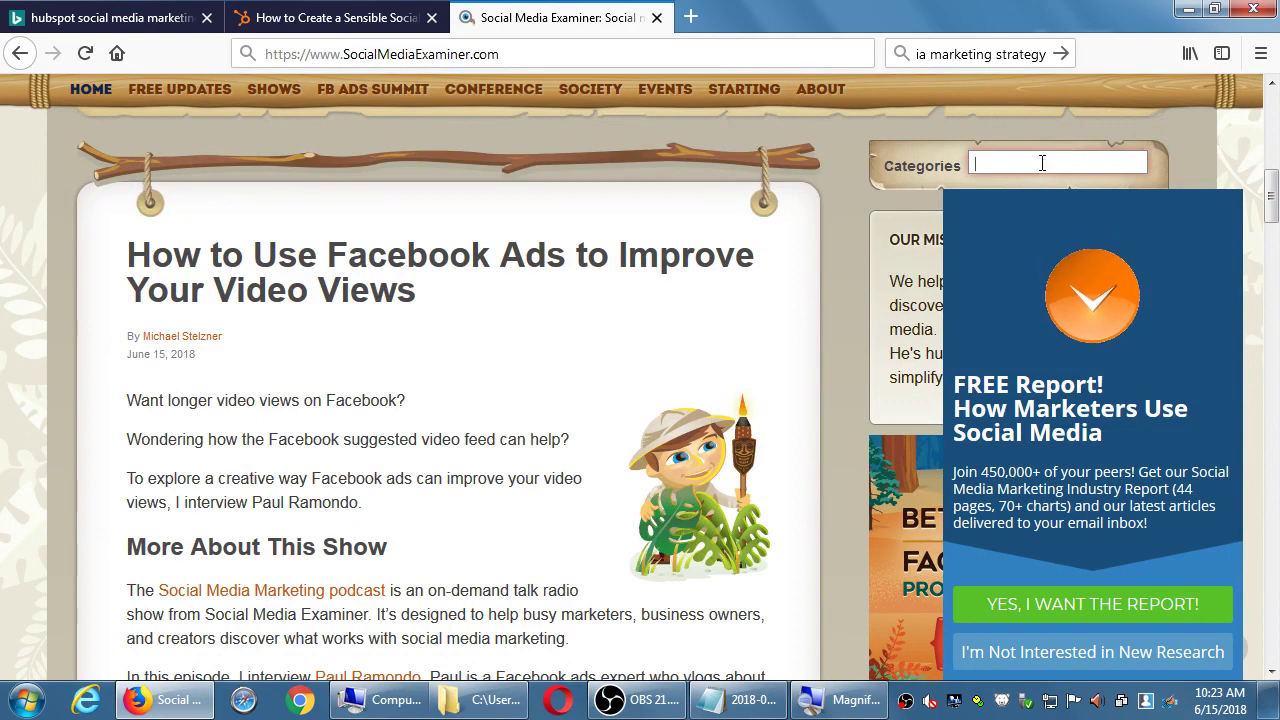